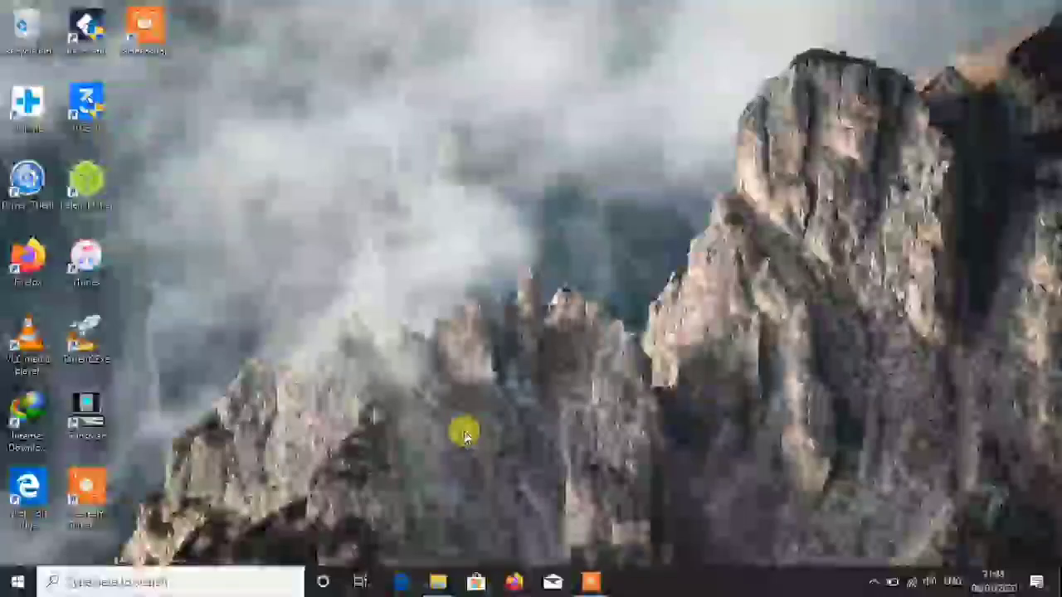
{"action": "right_click", "coordinate": [338, 268]}
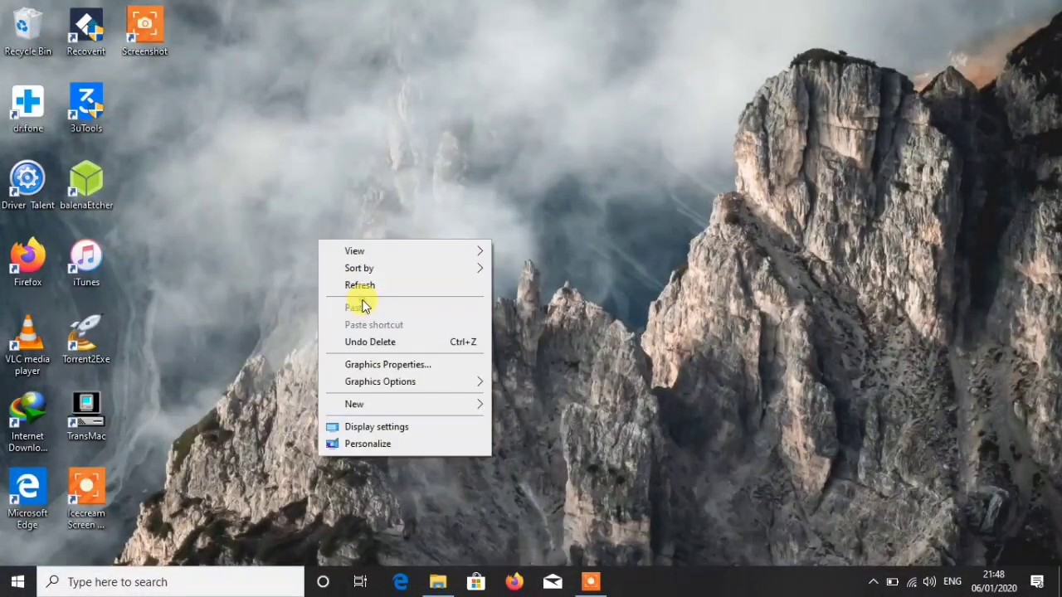
{"action": "left_click", "coordinate": [367, 284]}
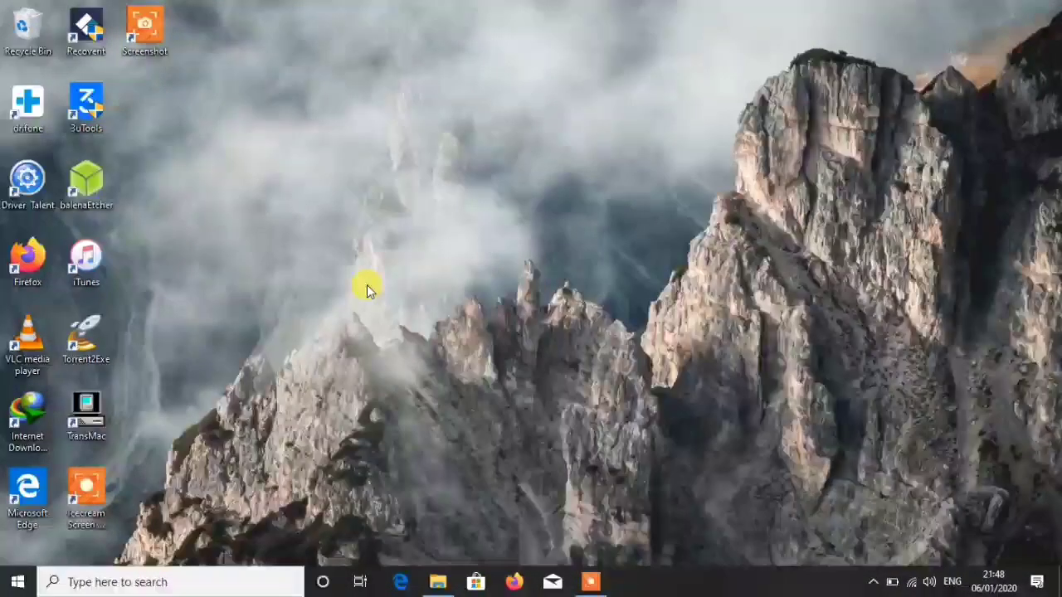
{"action": "right_click", "coordinate": [346, 254]}
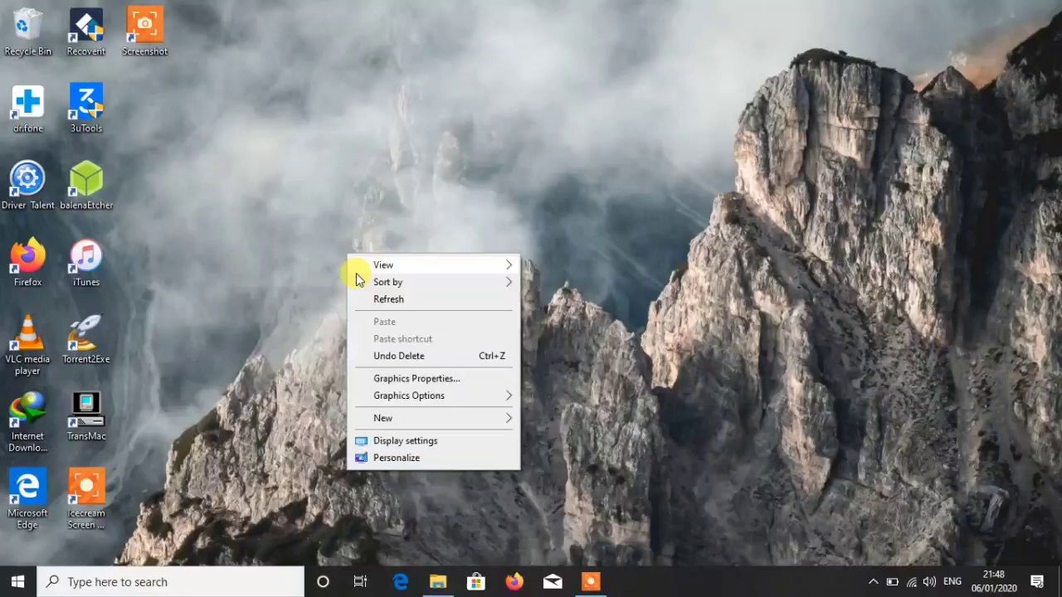
{"action": "left_click", "coordinate": [369, 292]}
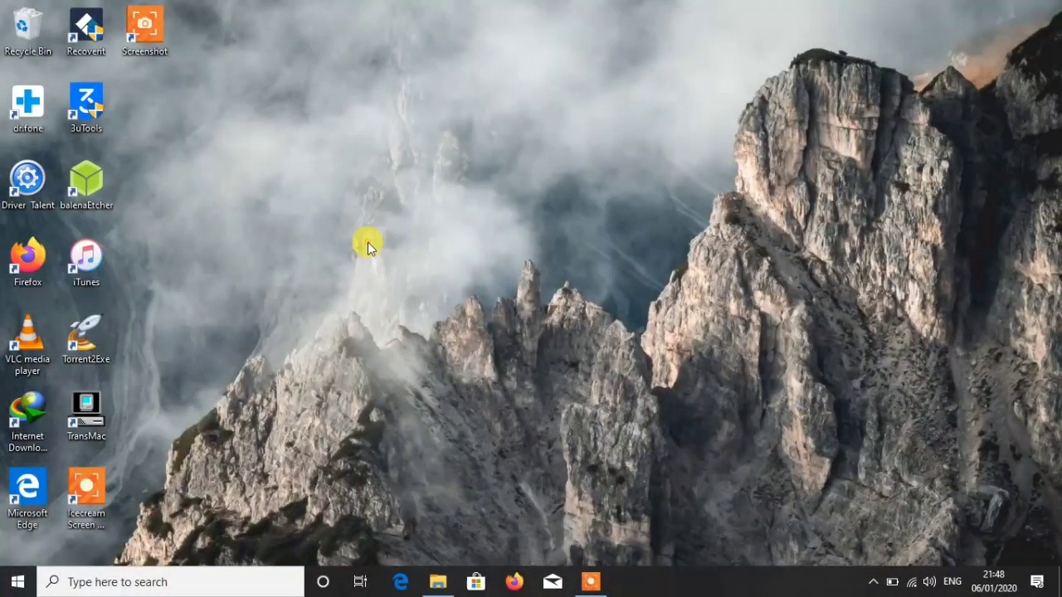
{"action": "right_click", "coordinate": [367, 241]}
{"action": "left_click", "coordinate": [401, 288]}
Go to everyhq.tk in Firefox and open the guide on unlocking the bootloader on the Xiaomi Redmi Note 8
{"action": "left_click", "coordinate": [512, 581]}
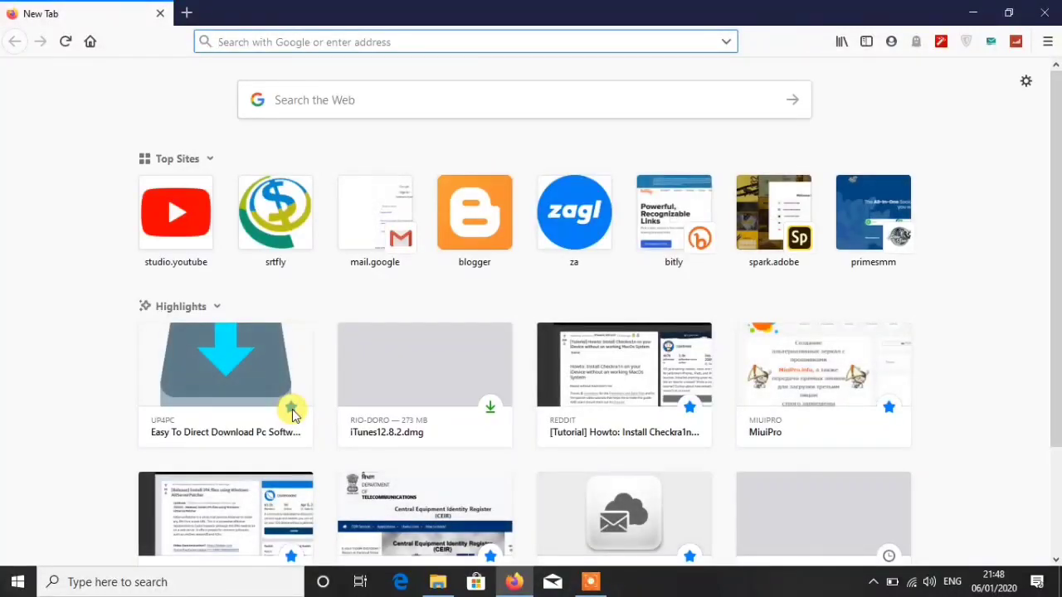
{"action": "type", "text": "every"}
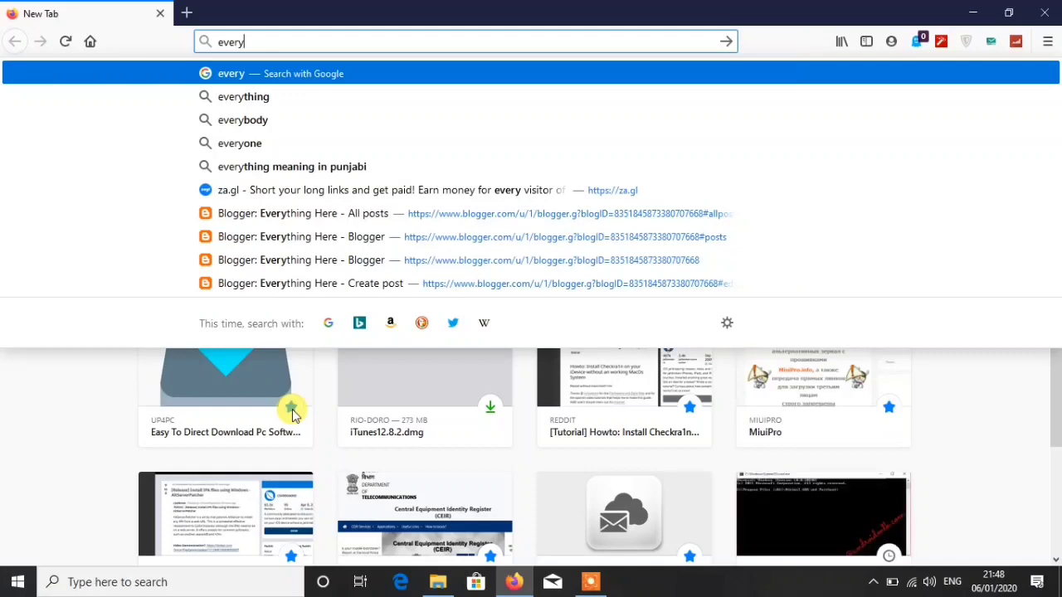
{"action": "type", "text": "hq.tk"}
{"action": "key", "text": "Return"}
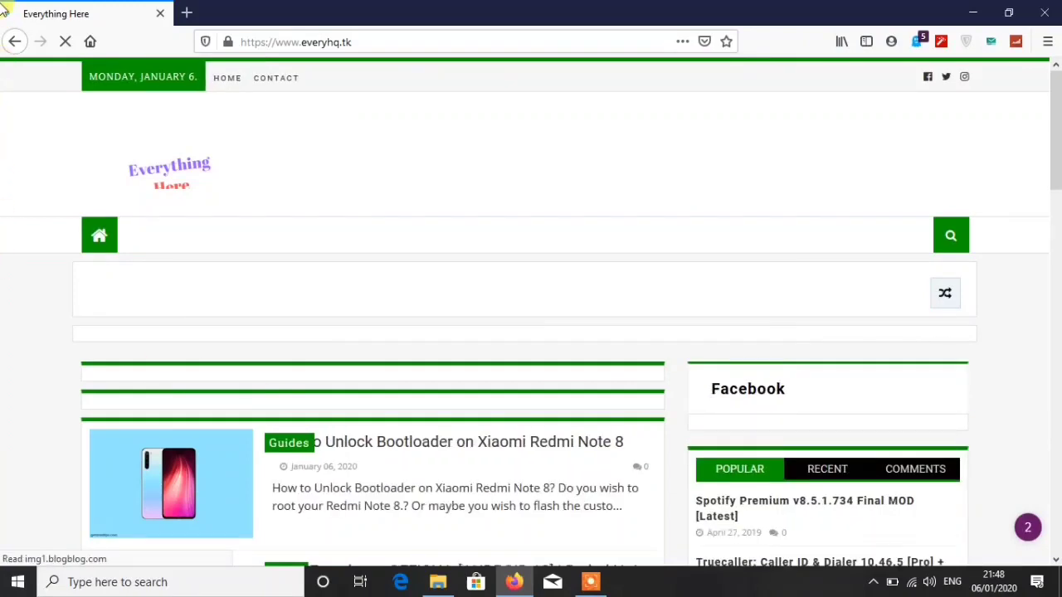
{"action": "scroll", "coordinate": [299, 207], "scroll_direction": "down", "scroll_amount": 3}
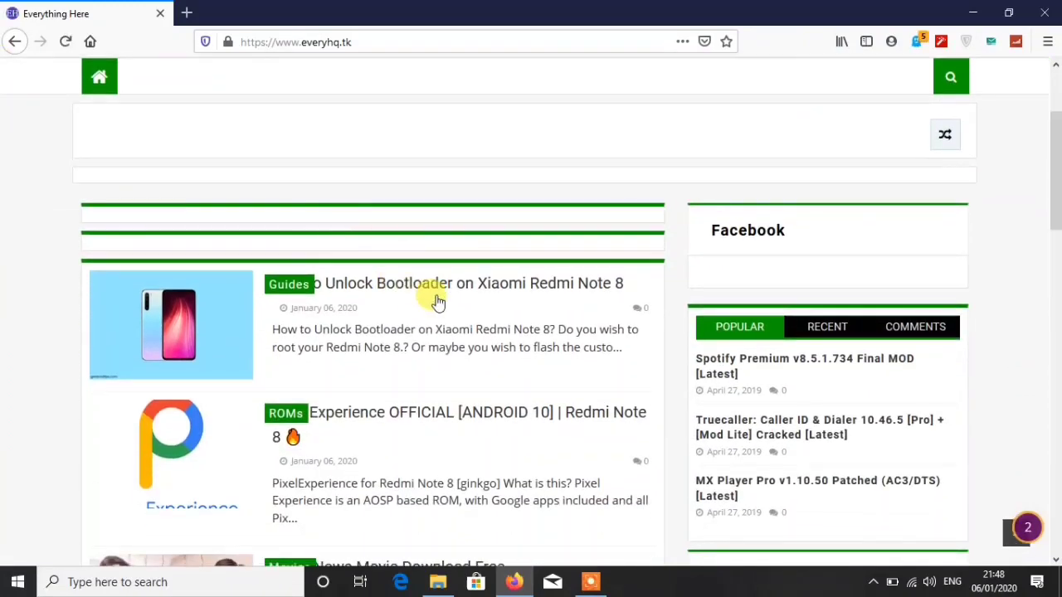
{"action": "left_click", "coordinate": [435, 288]}
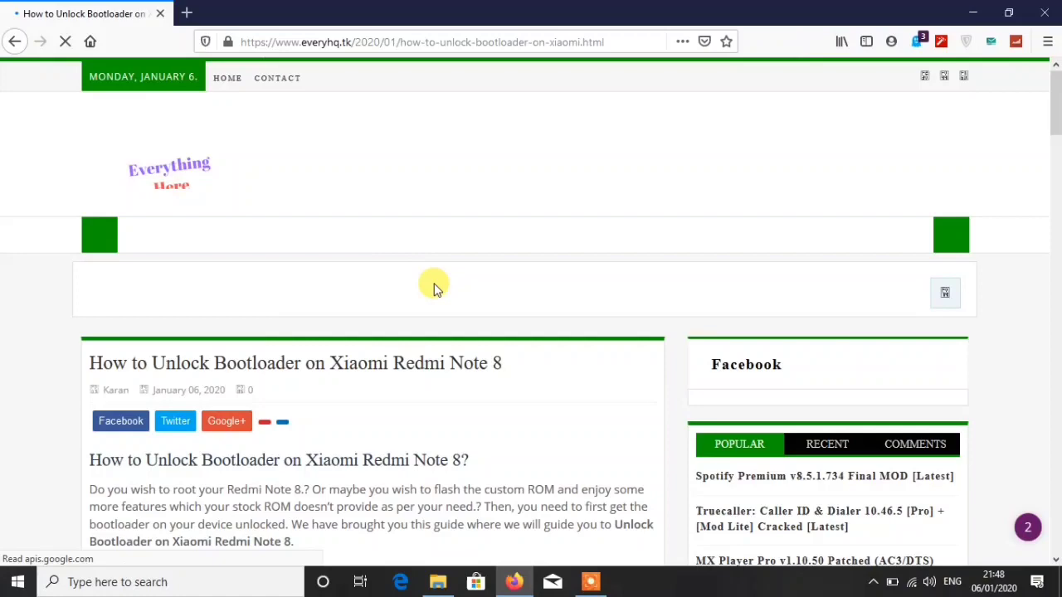
Read the guide's introduction, device overview, bootloader unlocking explanation and pre-requisites
{"action": "scroll", "coordinate": [435, 288], "scroll_direction": "down", "scroll_amount": 5}
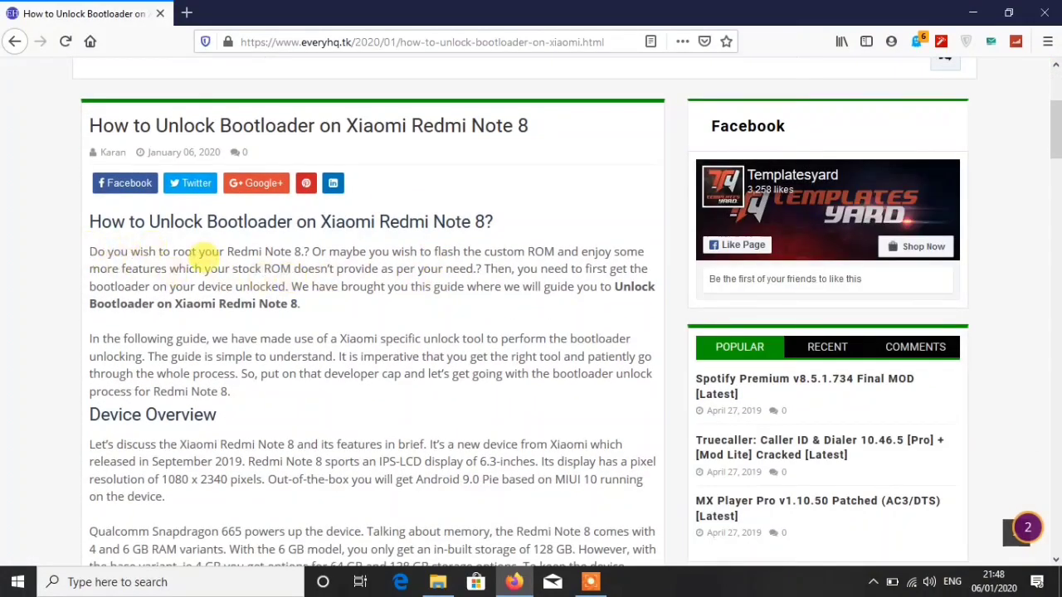
{"action": "scroll", "coordinate": [292, 325], "scroll_direction": "down", "scroll_amount": 3}
{"action": "scroll", "coordinate": [292, 325], "scroll_direction": "down", "scroll_amount": 9}
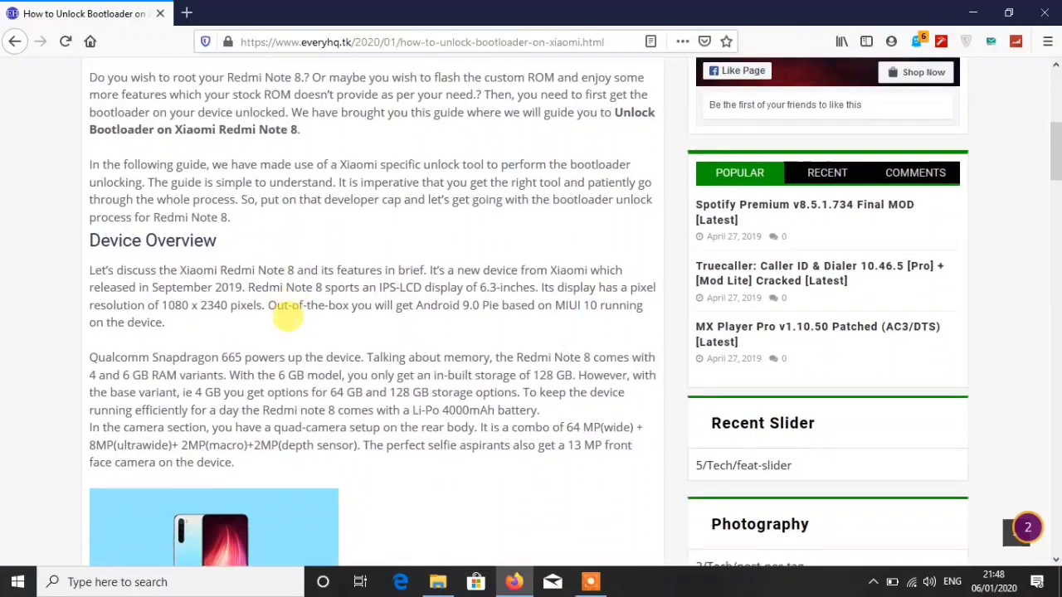
{"action": "scroll", "coordinate": [277, 313], "scroll_direction": "down", "scroll_amount": 1}
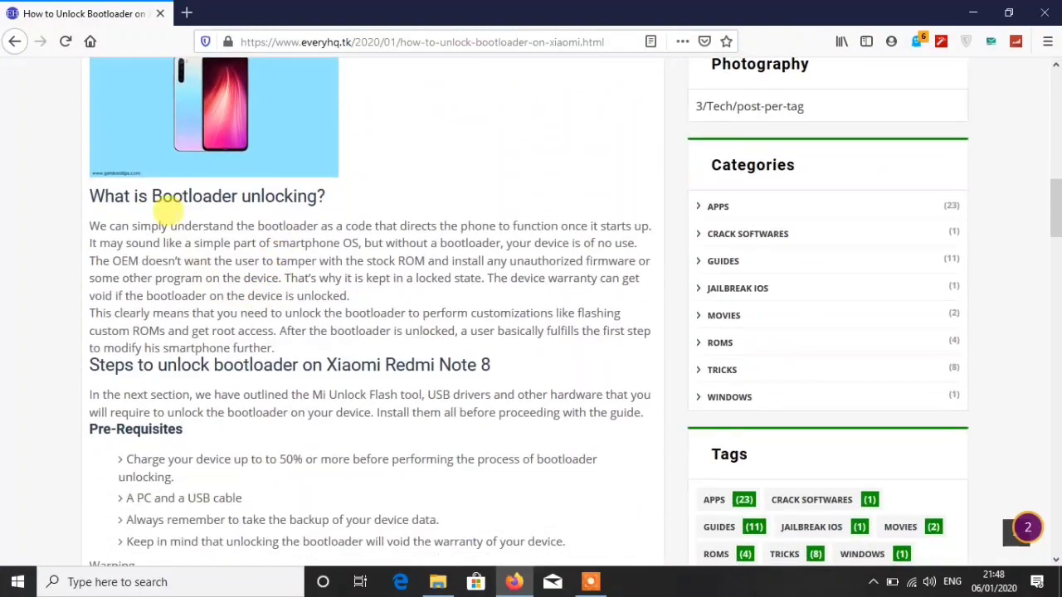
{"action": "left_click_drag", "start_coordinate": [82, 199], "coordinate": [366, 199]}
{"action": "left_click", "coordinate": [327, 226]}
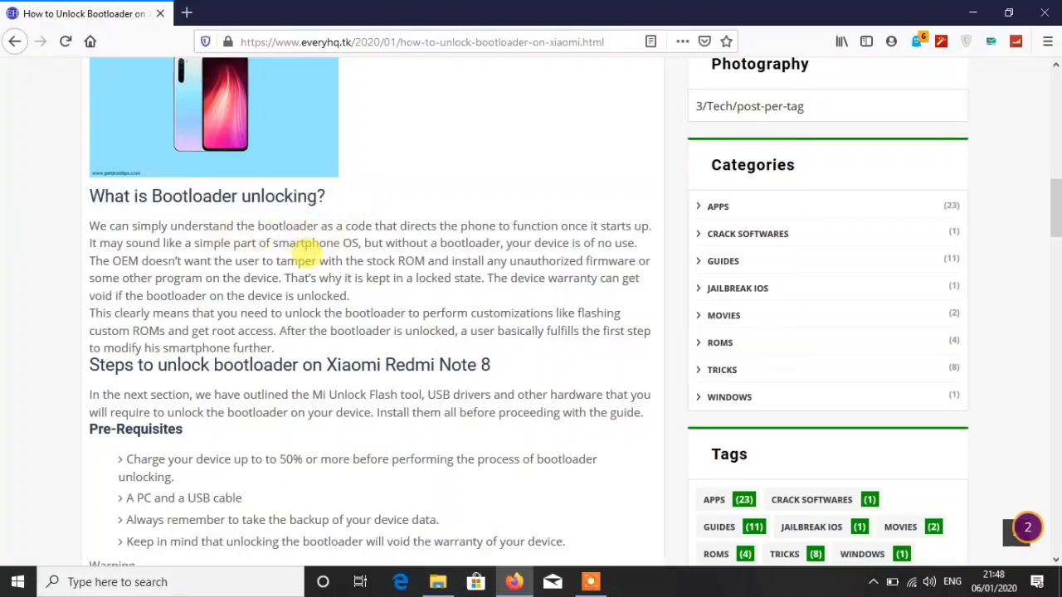
{"action": "scroll", "coordinate": [313, 246], "scroll_direction": "down", "scroll_amount": 1}
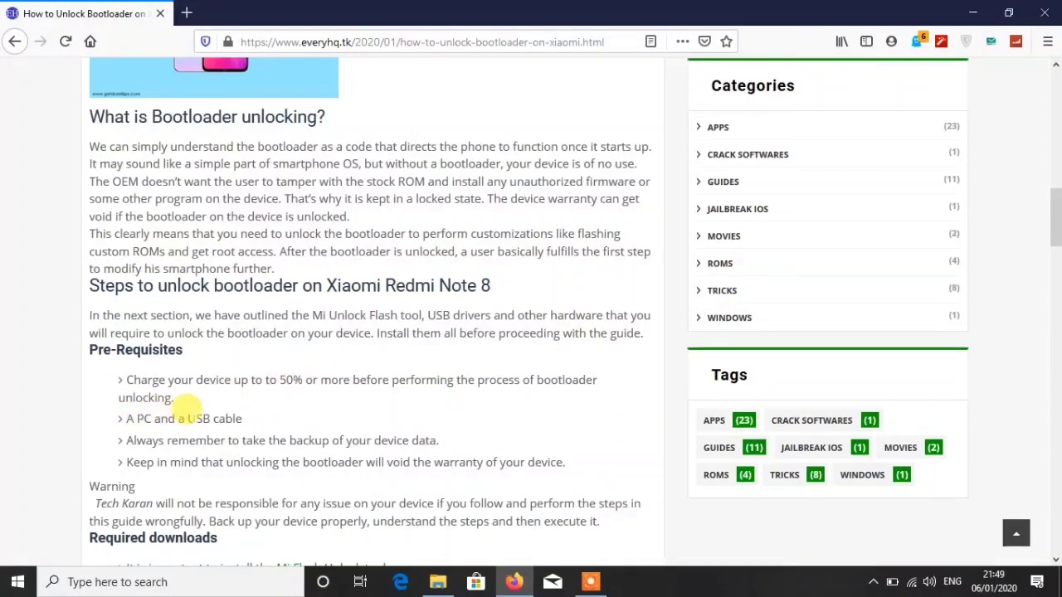
Open the Mi Flash Unlock tool link under the required downloads and try to continue past the short-link page
{"action": "scroll", "coordinate": [228, 409], "scroll_direction": "down", "scroll_amount": 4}
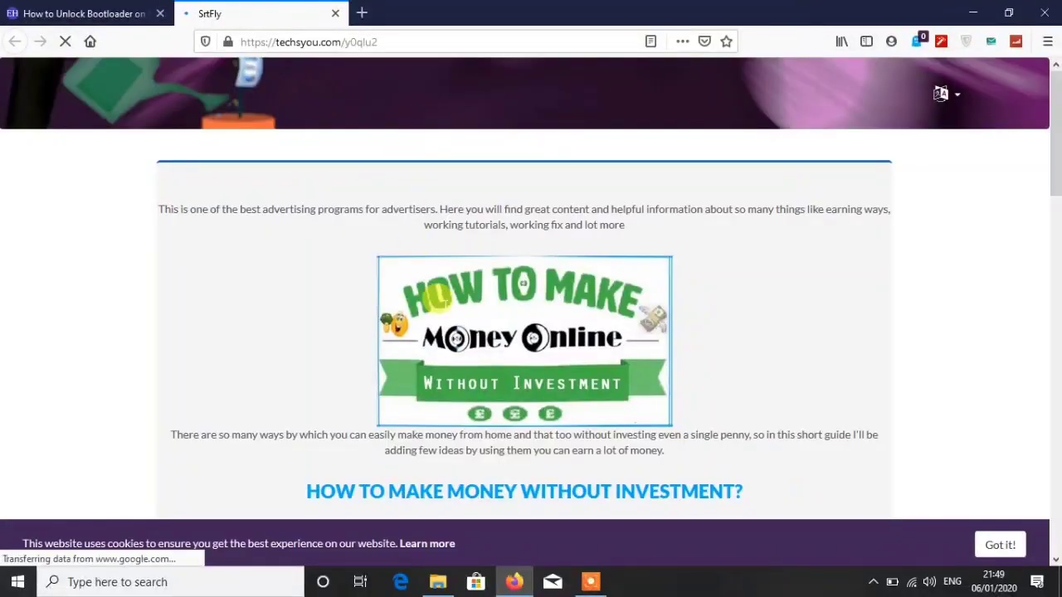
{"action": "scroll", "coordinate": [446, 308], "scroll_direction": "down", "scroll_amount": 3}
{"action": "scroll", "coordinate": [446, 308], "scroll_direction": "down", "scroll_amount": 10}
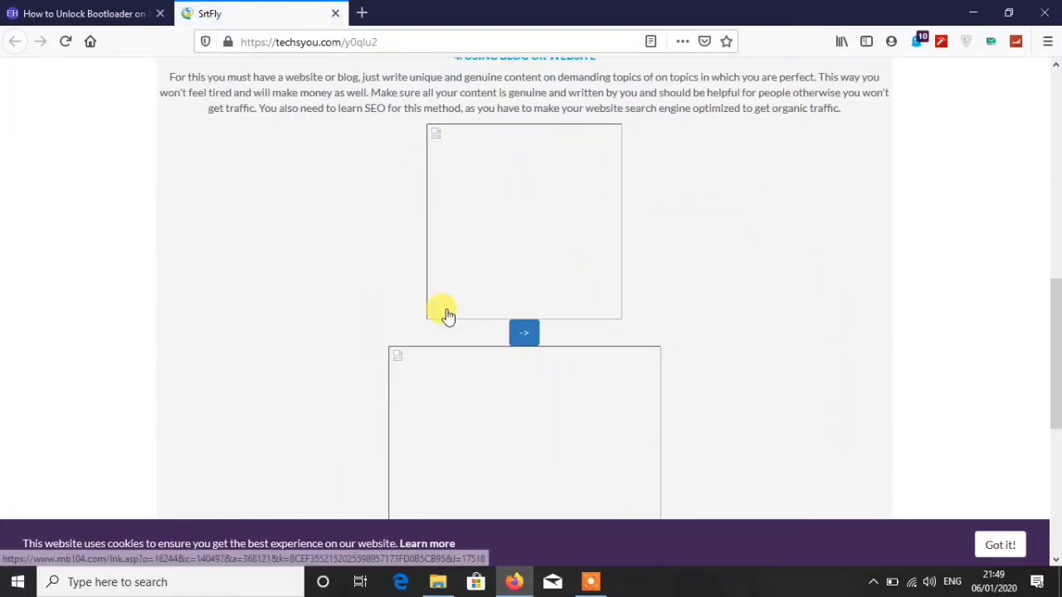
{"action": "left_click", "coordinate": [518, 190]}
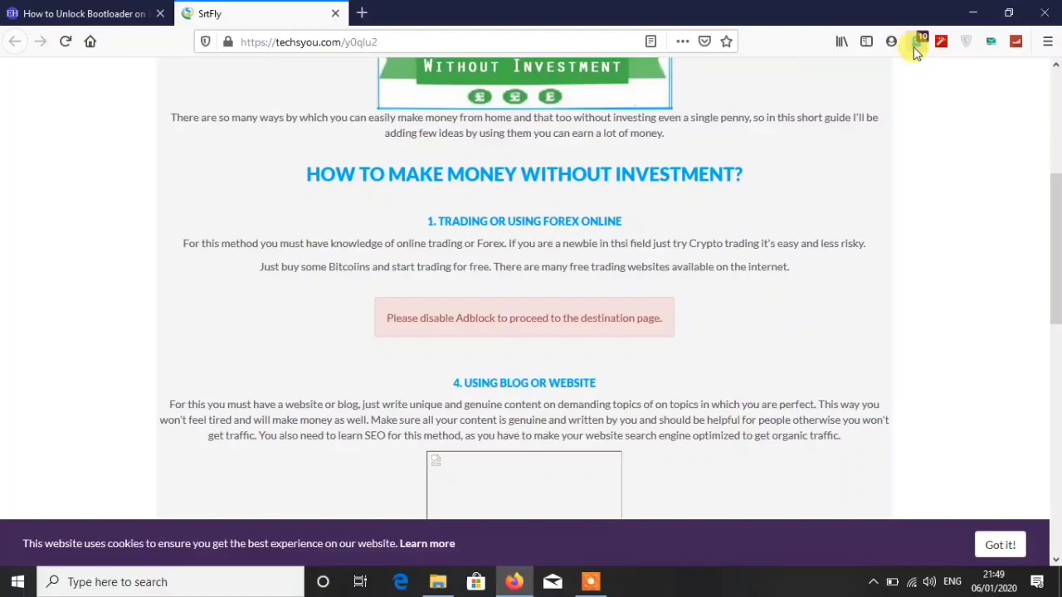
Pause the Ghostery blocker and reload the short-link page
{"action": "left_click", "coordinate": [550, 370]}
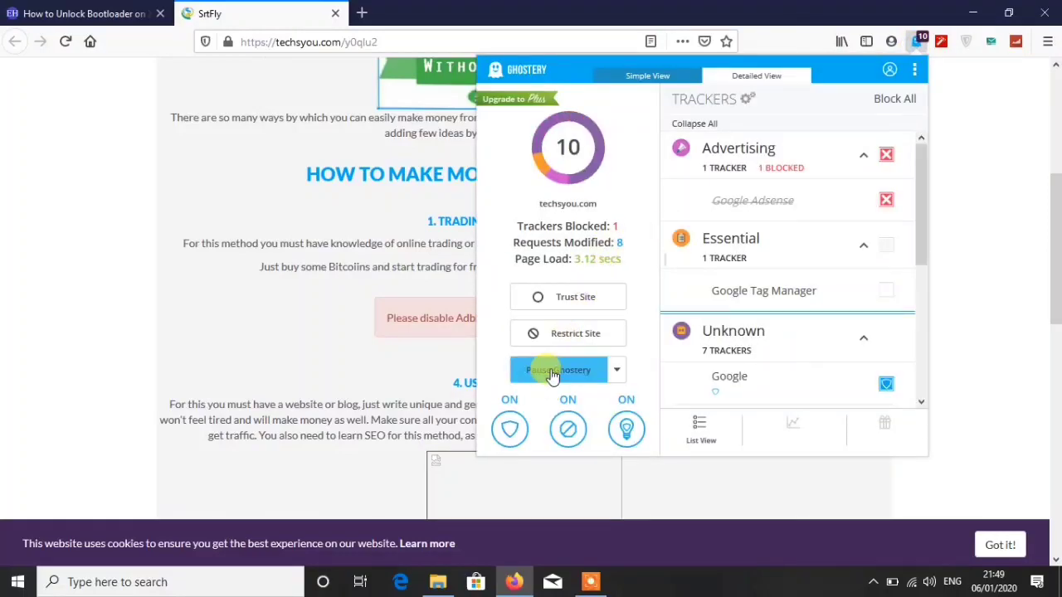
{"action": "left_click", "coordinate": [330, 367]}
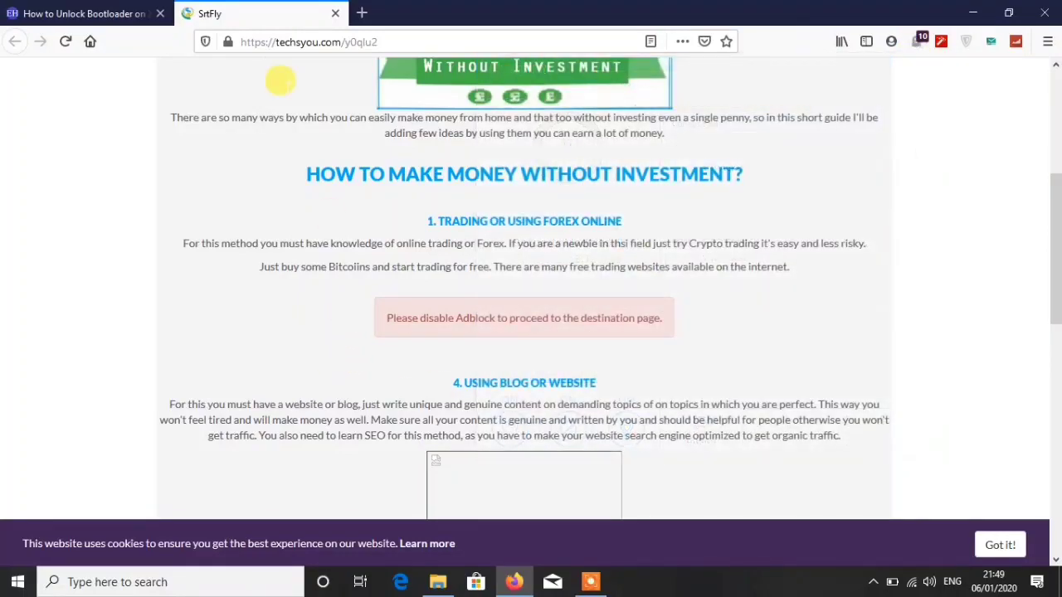
{"action": "left_click", "coordinate": [68, 45]}
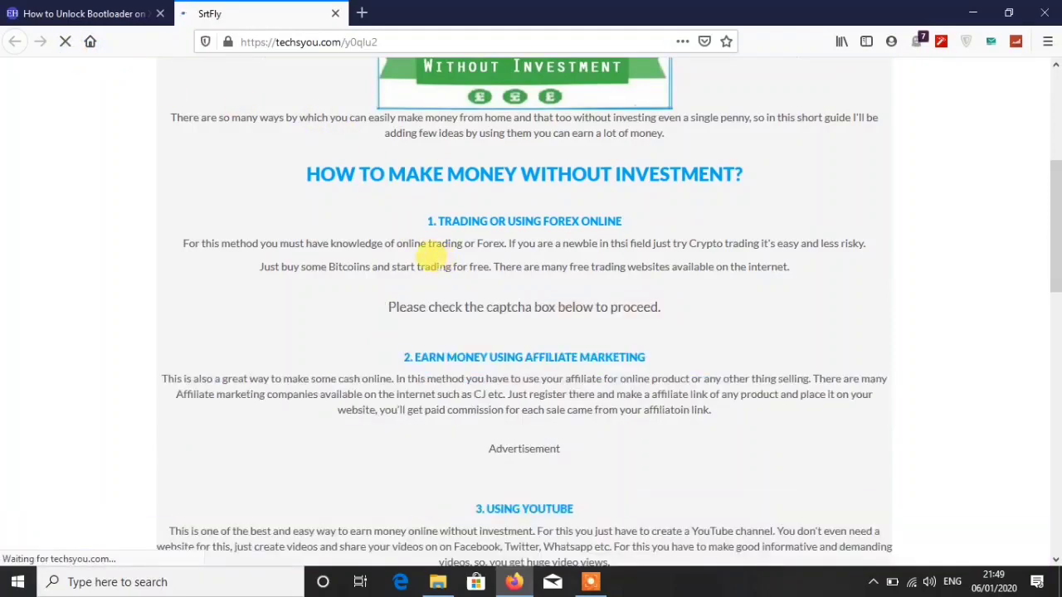
Complete the "I'm not a robot" check on the short-link page and continue to its second page
{"action": "scroll", "coordinate": [435, 264], "scroll_direction": "down", "scroll_amount": 8}
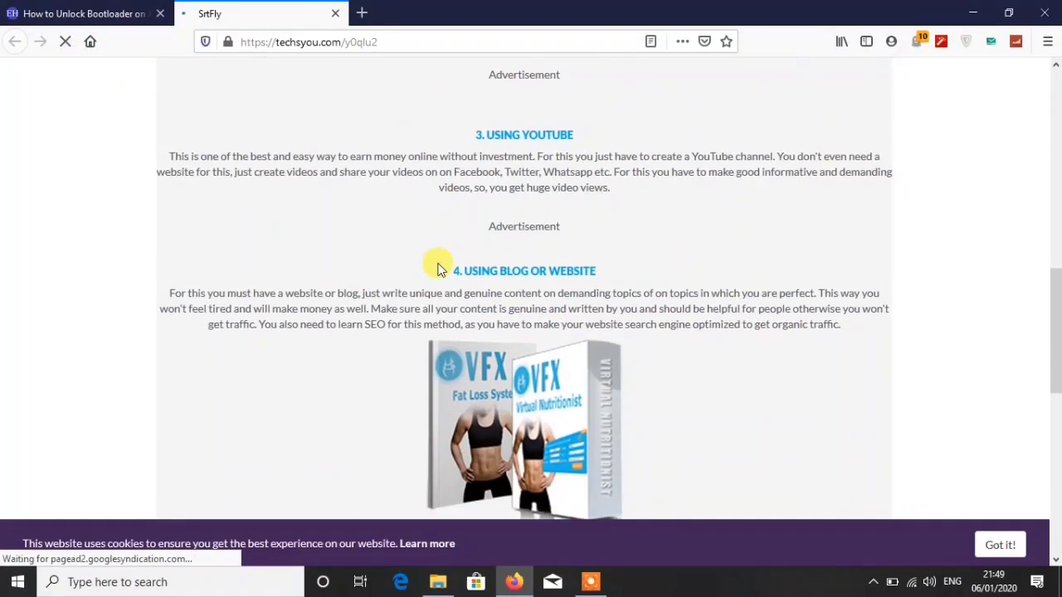
{"action": "scroll", "coordinate": [438, 265], "scroll_direction": "down", "scroll_amount": 4}
{"action": "scroll", "coordinate": [474, 204], "scroll_direction": "up", "scroll_amount": 7}
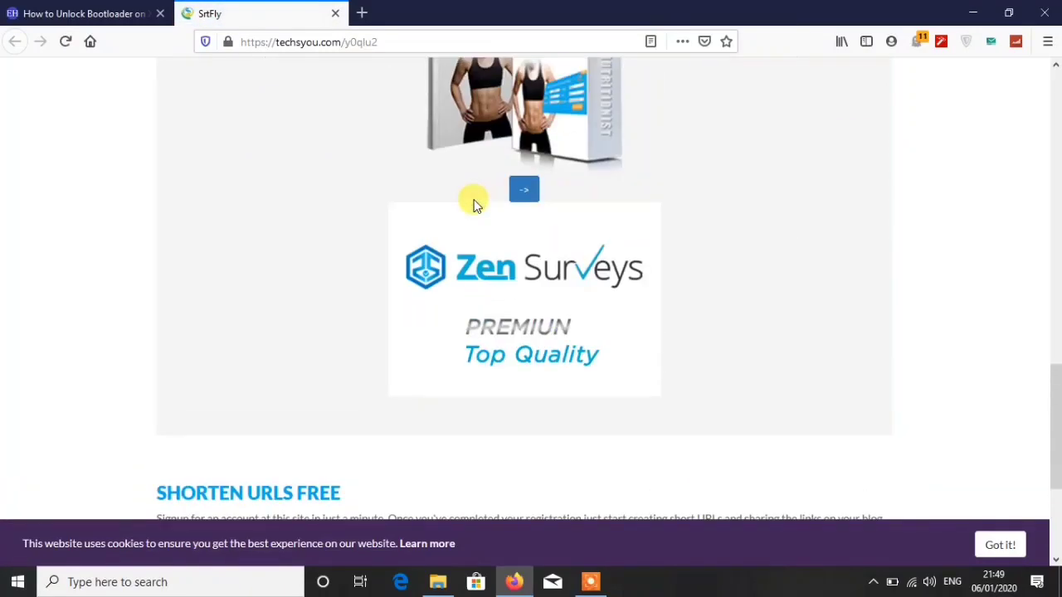
{"action": "scroll", "coordinate": [473, 204], "scroll_direction": "up", "scroll_amount": 4}
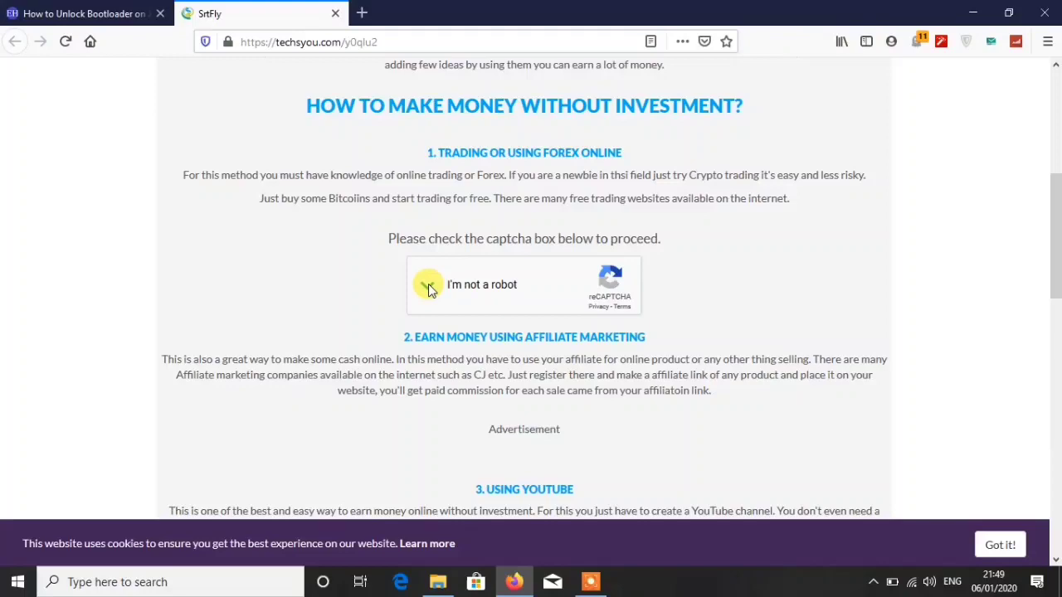
{"action": "scroll", "coordinate": [431, 284], "scroll_direction": "down", "scroll_amount": 7}
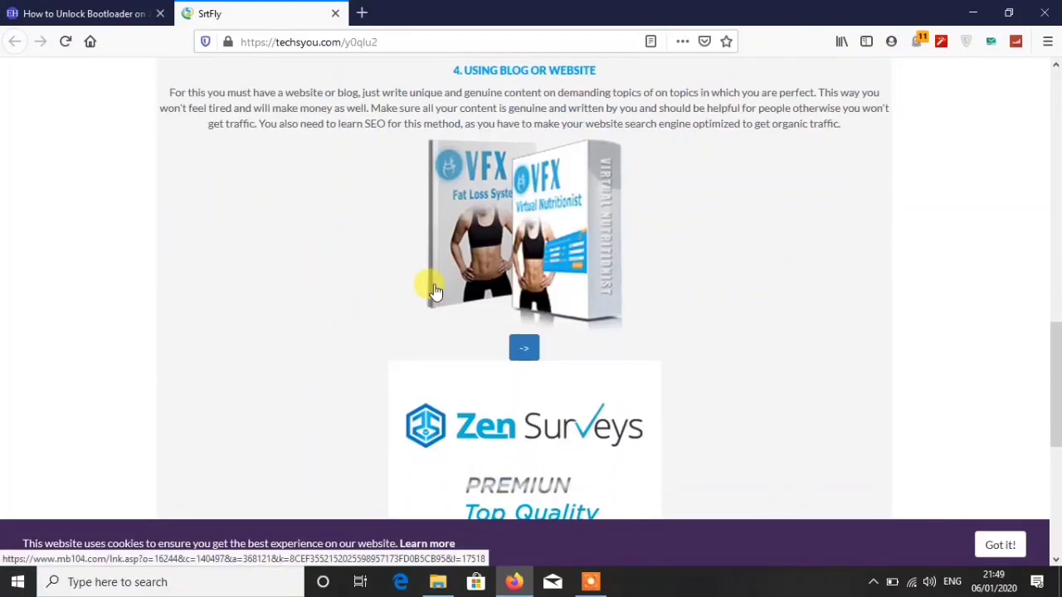
{"action": "left_click", "coordinate": [516, 346]}
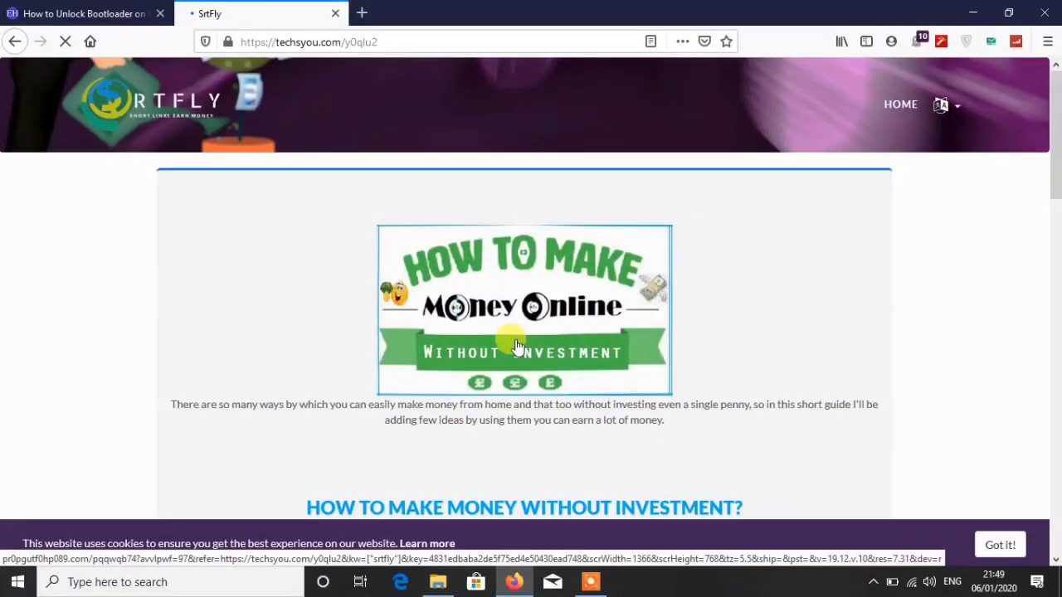
Get the destination link from the second short-link page and follow it to the Xiaomi Flash Tool download page
{"action": "scroll", "coordinate": [516, 346], "scroll_direction": "down", "scroll_amount": 4}
{"action": "scroll", "coordinate": [514, 327], "scroll_direction": "down", "scroll_amount": 2}
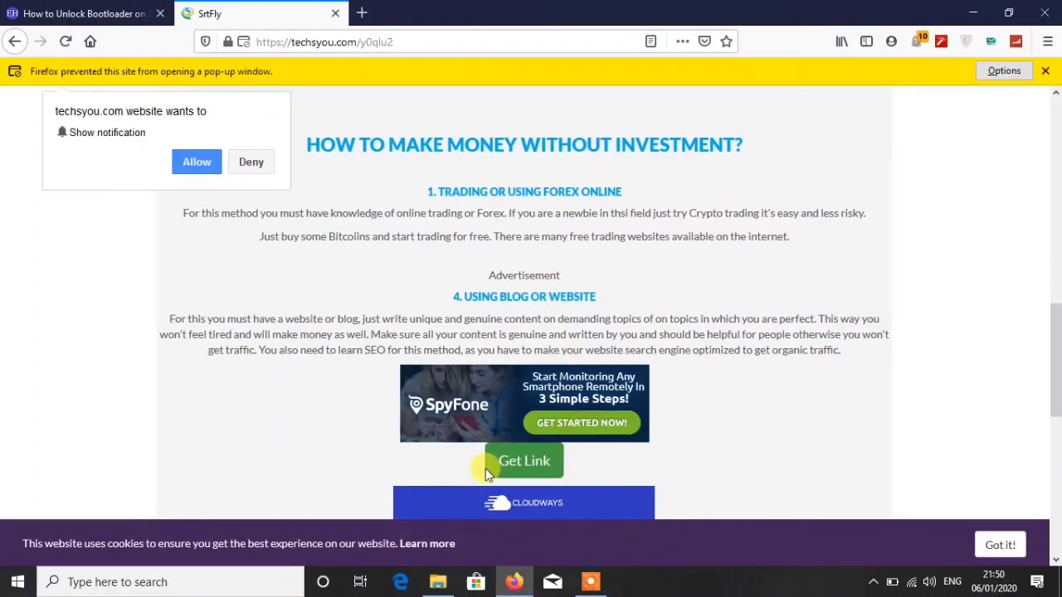
{"action": "left_click", "coordinate": [524, 467]}
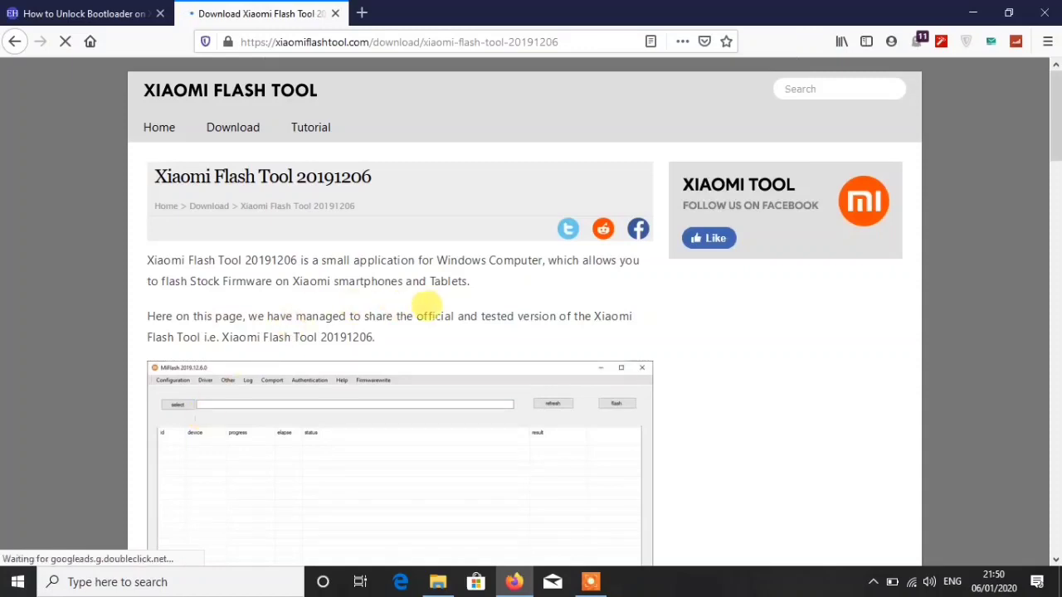
Open the Google Drive download of MiFlash20191206.zip from the Xiaomi Flash Tool 20191206 page
{"action": "scroll", "coordinate": [431, 311], "scroll_direction": "down", "scroll_amount": 3}
{"action": "scroll", "coordinate": [438, 315], "scroll_direction": "down", "scroll_amount": 6}
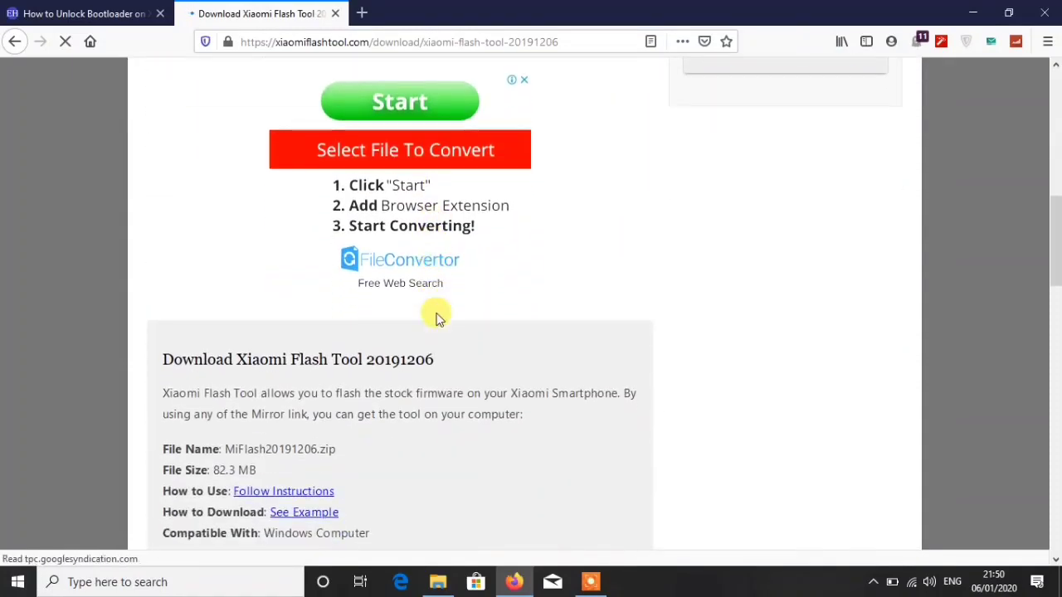
{"action": "scroll", "coordinate": [440, 314], "scroll_direction": "down", "scroll_amount": 4}
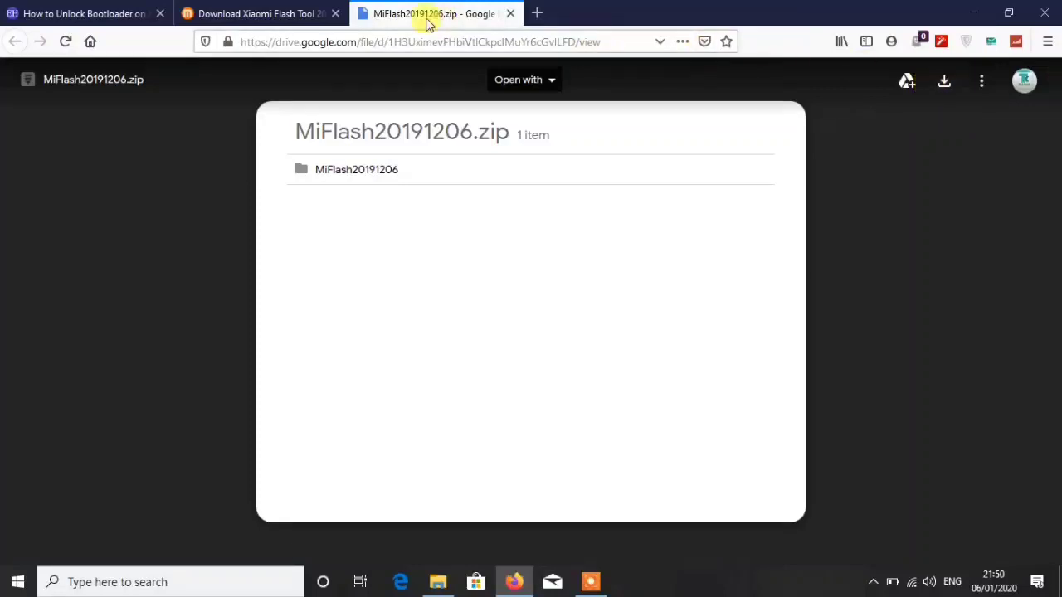
Return to the bootloader unlock guide and read the install instructions from Step-1 to Step-7
{"action": "left_click", "coordinate": [108, 8]}
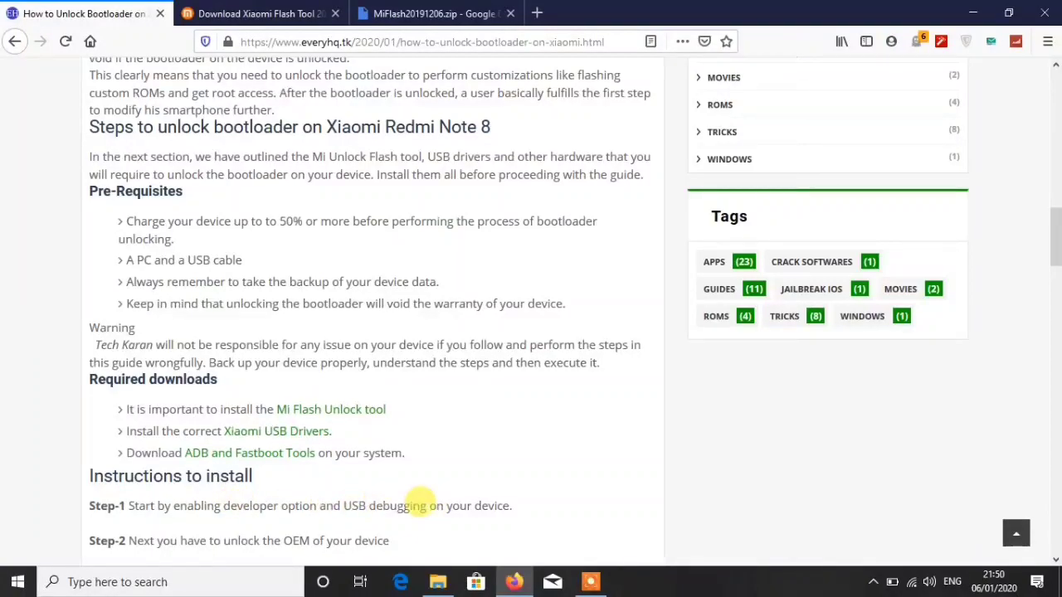
{"action": "scroll", "coordinate": [419, 505], "scroll_direction": "down", "scroll_amount": 3}
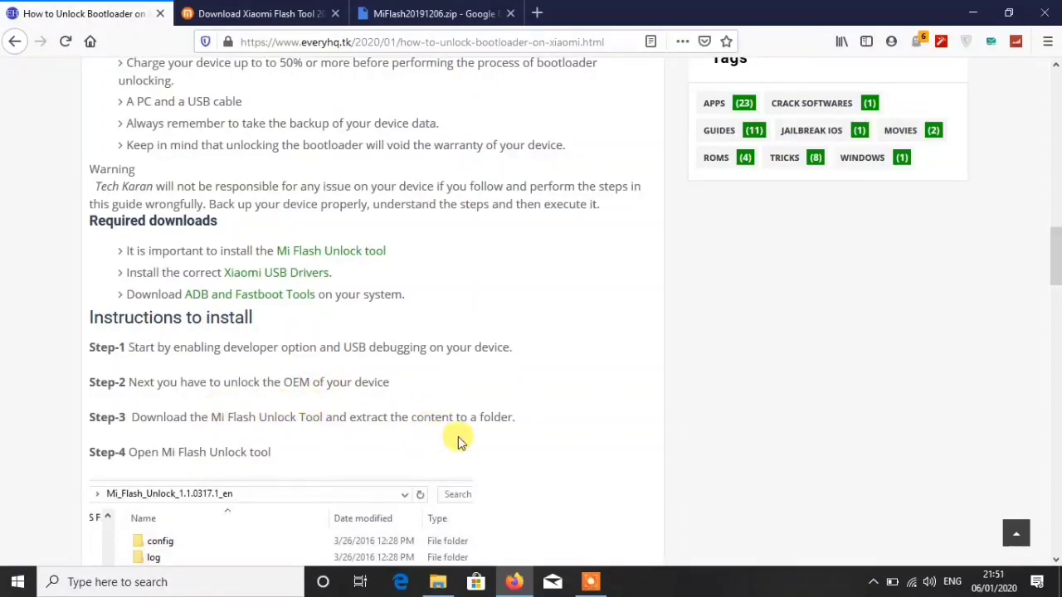
{"action": "scroll", "coordinate": [449, 443], "scroll_direction": "down", "scroll_amount": 3}
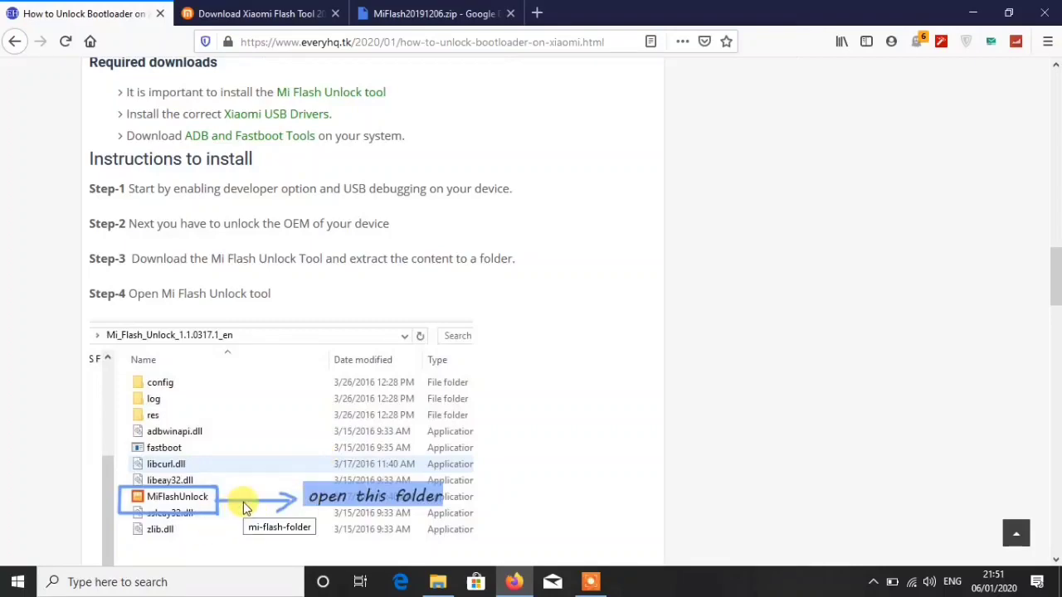
{"action": "scroll", "coordinate": [245, 508], "scroll_direction": "down", "scroll_amount": 7}
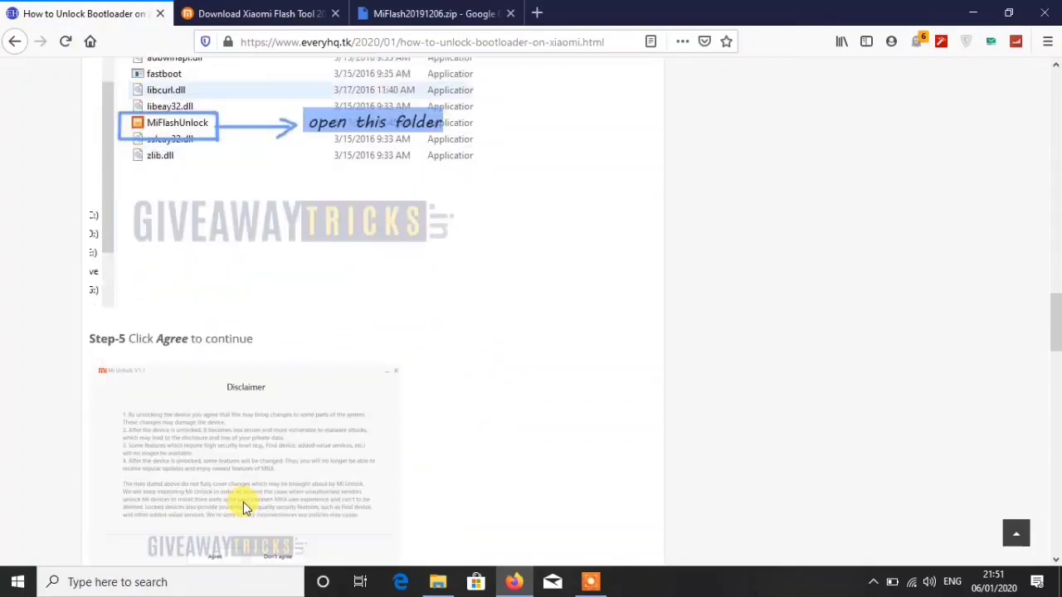
{"action": "scroll", "coordinate": [319, 448], "scroll_direction": "down", "scroll_amount": 4}
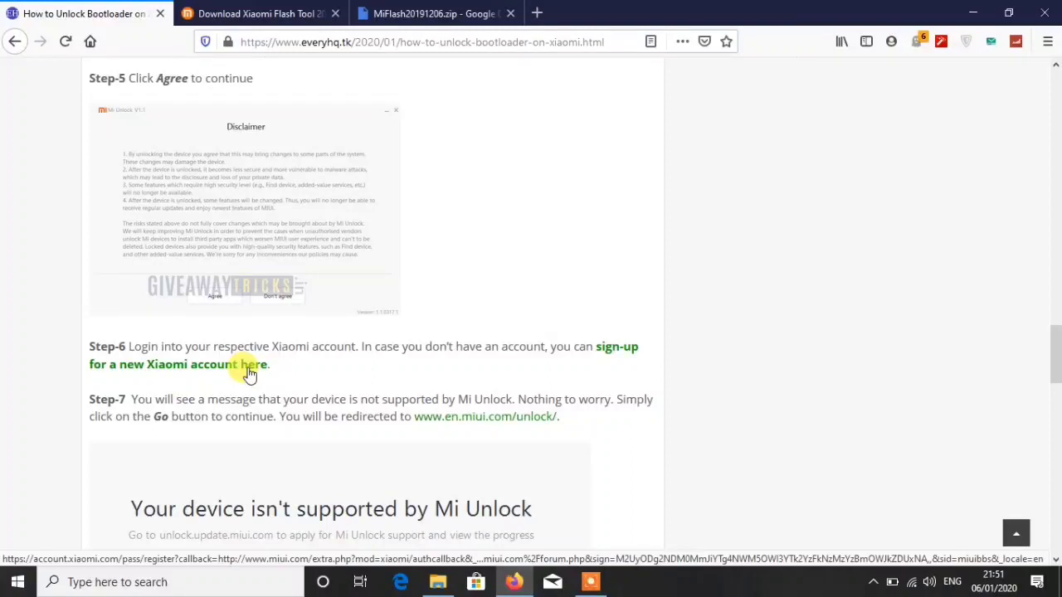
{"action": "scroll", "coordinate": [325, 371], "scroll_direction": "down", "scroll_amount": 1}
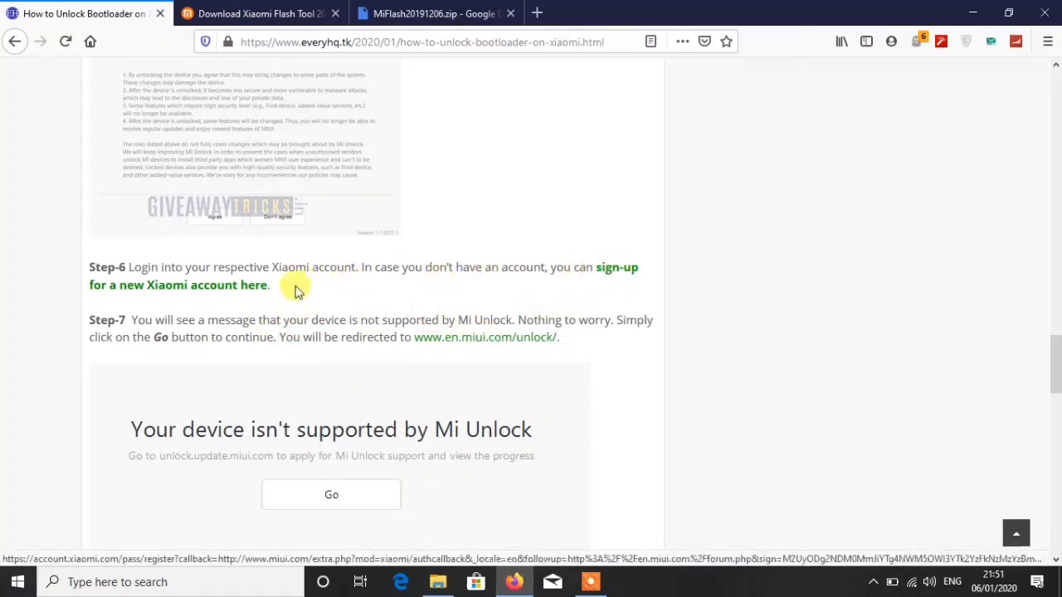
View the Xiaomi account sign-up page linked in Step-6, return to the guide and read the remaining steps through Step-13
{"action": "left_click", "coordinate": [211, 290]}
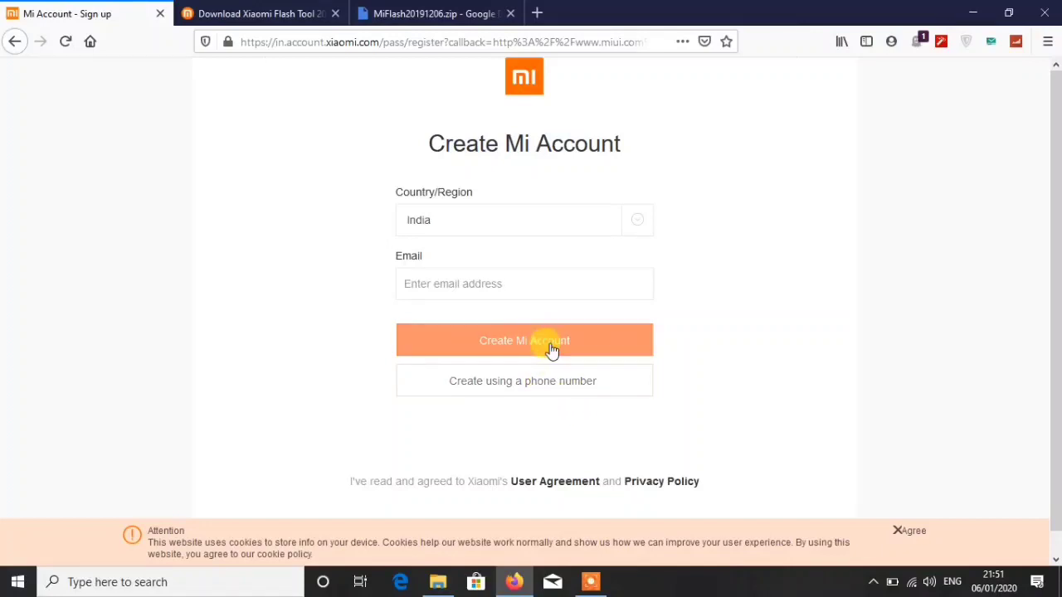
{"action": "left_click", "coordinate": [8, 42]}
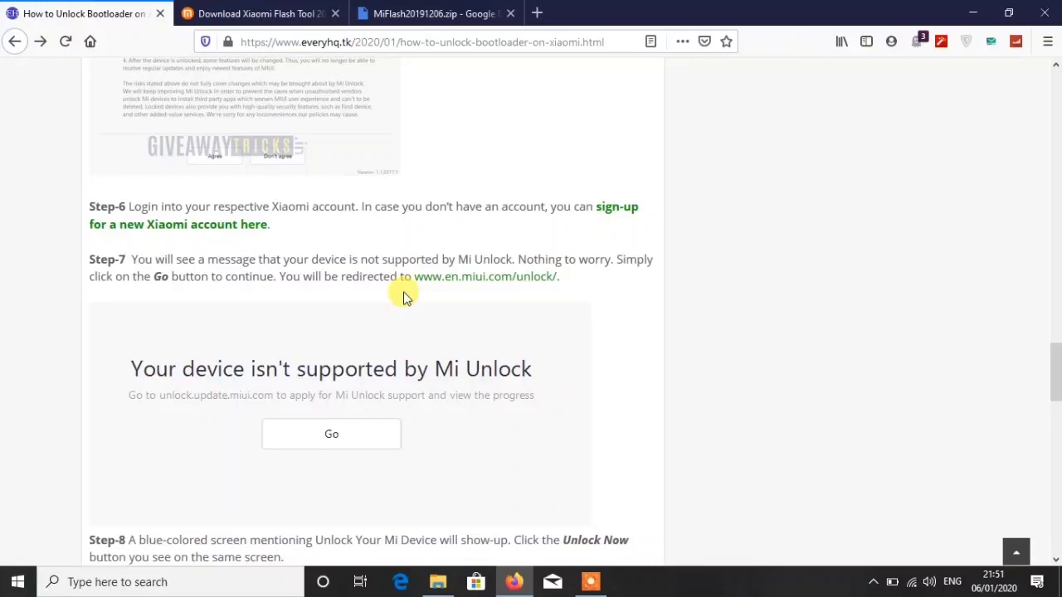
{"action": "scroll", "coordinate": [434, 309], "scroll_direction": "down", "scroll_amount": 5}
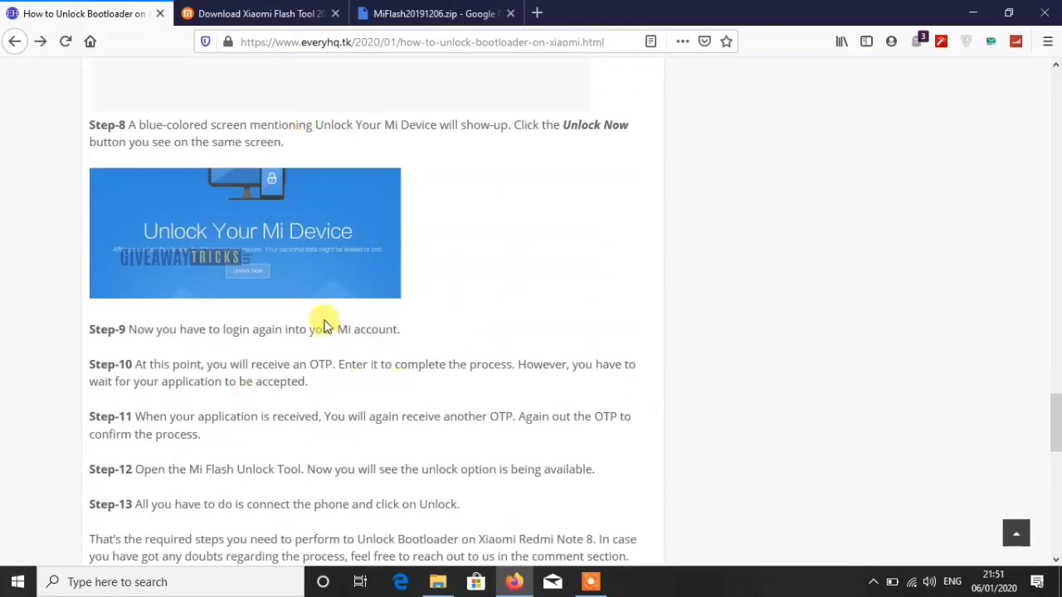
Switch to File Explorer, check the MiFlash20191030 folder on the Everything (G:) drive and return to the drive's root
{"action": "left_click", "coordinate": [968, 15]}
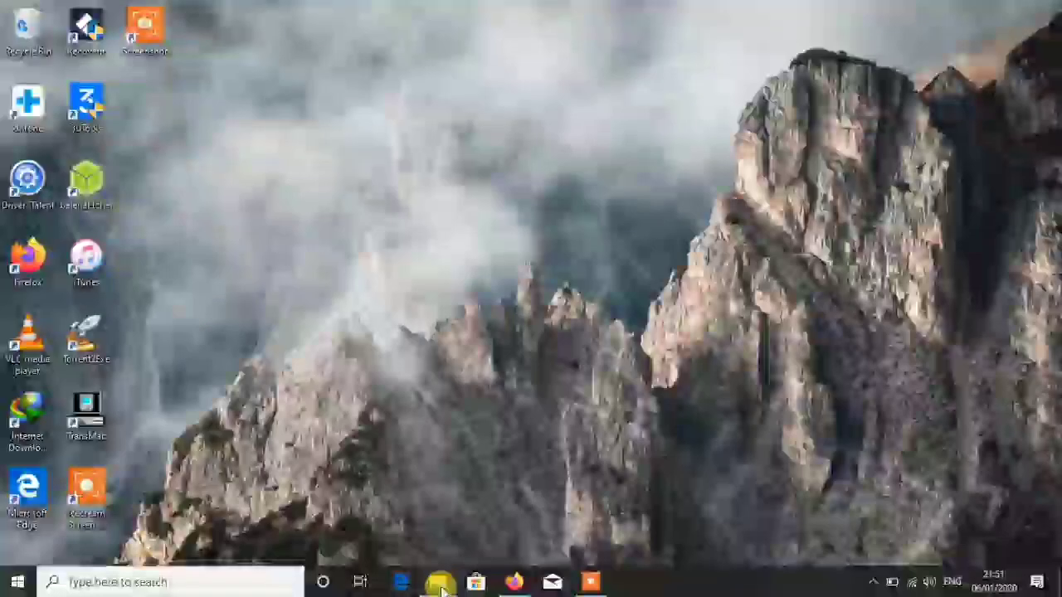
{"action": "left_click", "coordinate": [440, 584]}
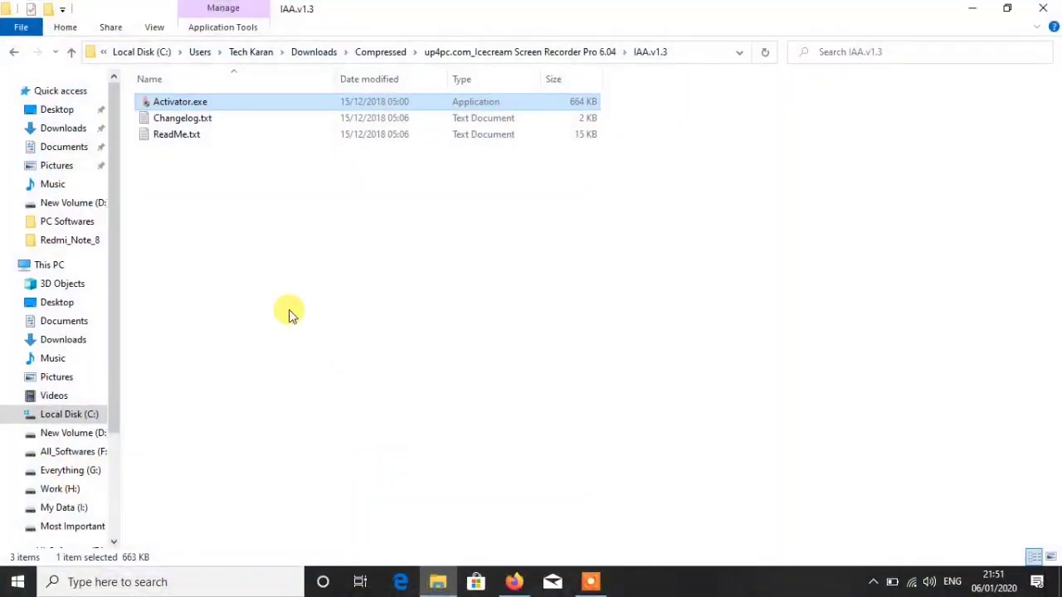
{"action": "left_click", "coordinate": [59, 491]}
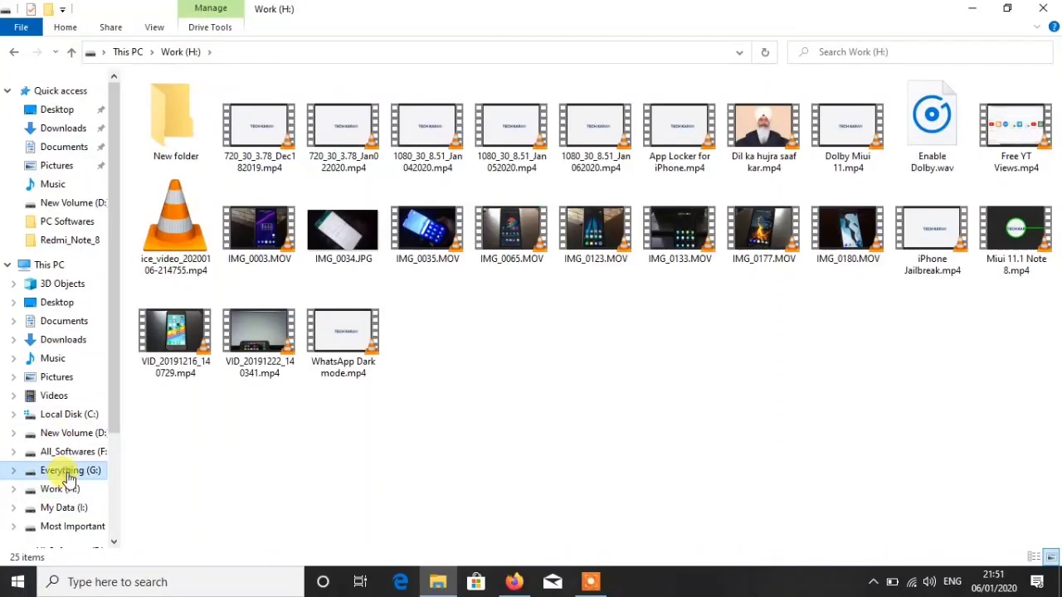
{"action": "left_click", "coordinate": [68, 474]}
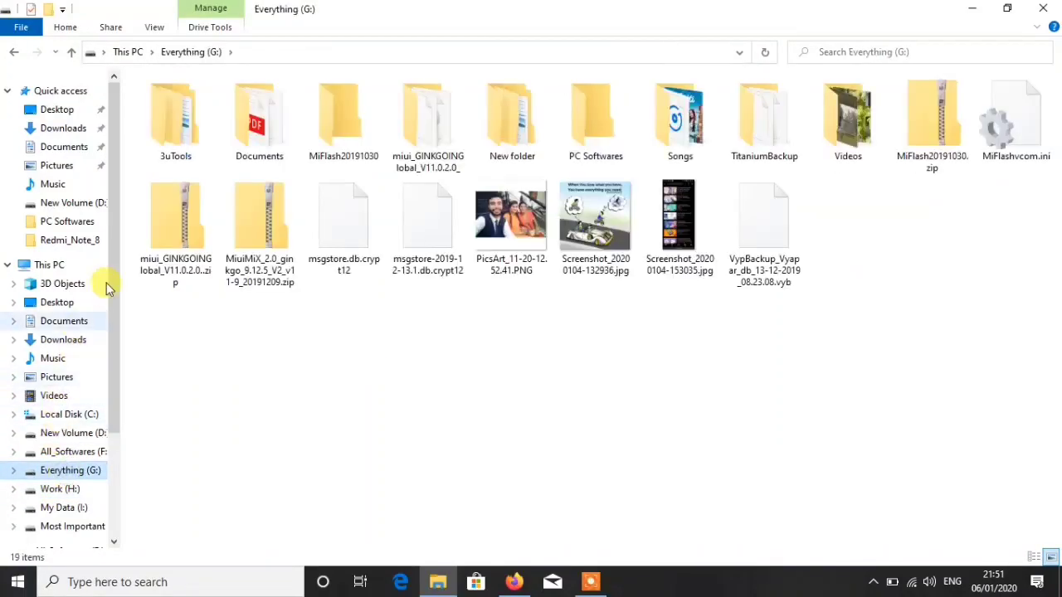
{"action": "double_click", "coordinate": [336, 150]}
{"action": "left_click", "coordinate": [189, 51]}
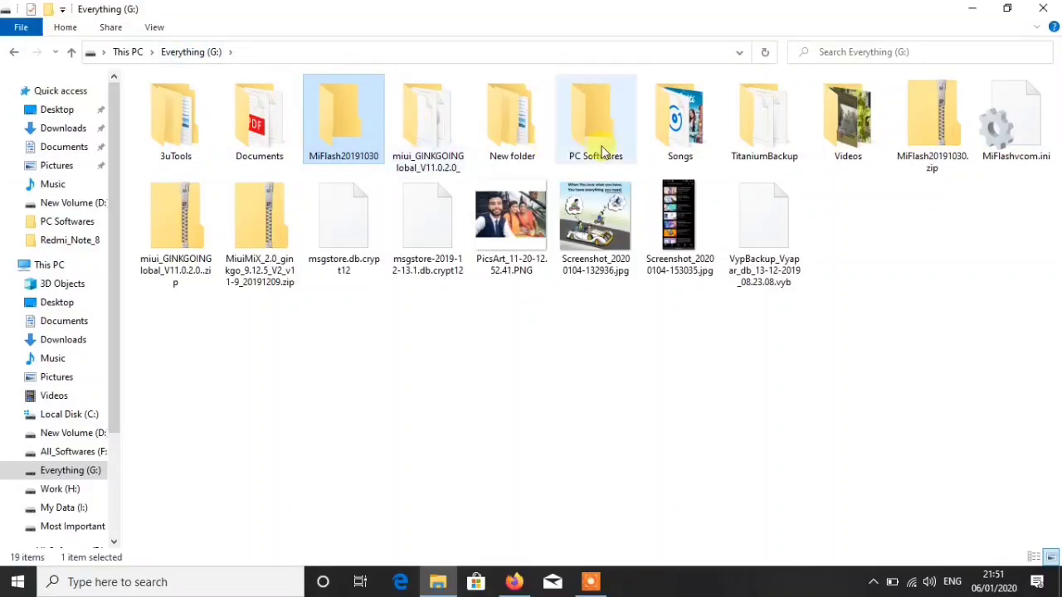
Extract MiFlash20191030.zip on the Everything (G:) drive with 7-Zip
{"action": "right_click", "coordinate": [961, 140]}
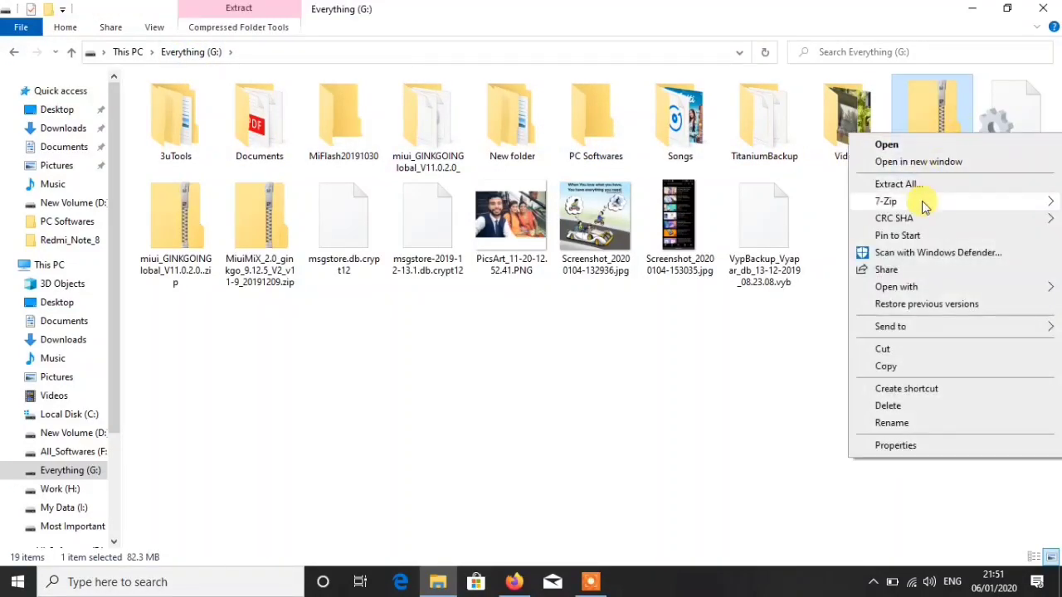
{"action": "mouse_move", "coordinate": [924, 201]}
{"action": "left_click", "coordinate": [673, 271]}
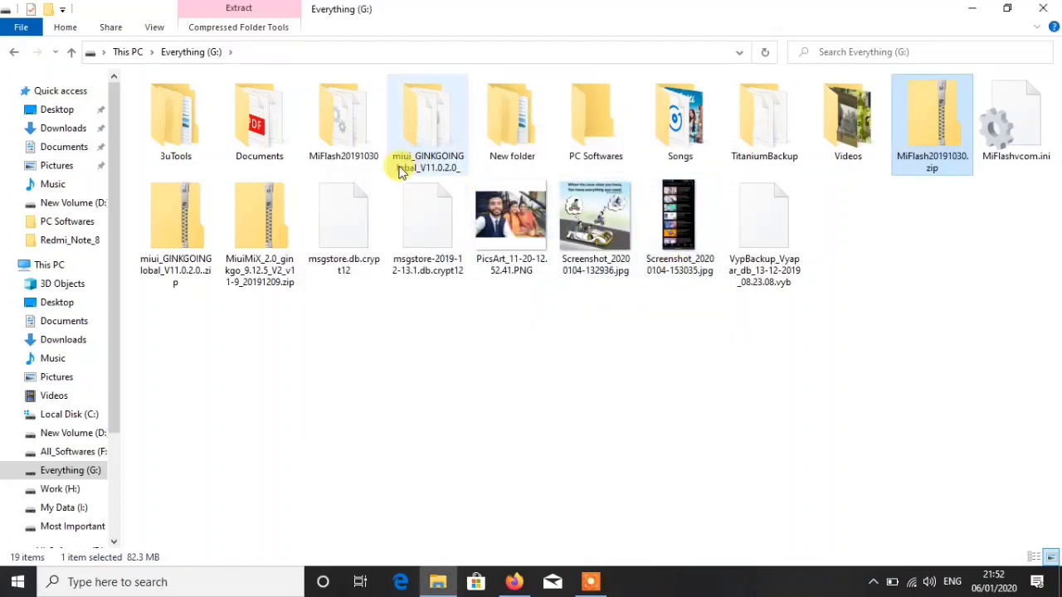
Look through the extracted MiFlash20191030 folder for XiaoMiFlash.exe and return to the Everything (G:) drive
{"action": "double_click", "coordinate": [354, 156]}
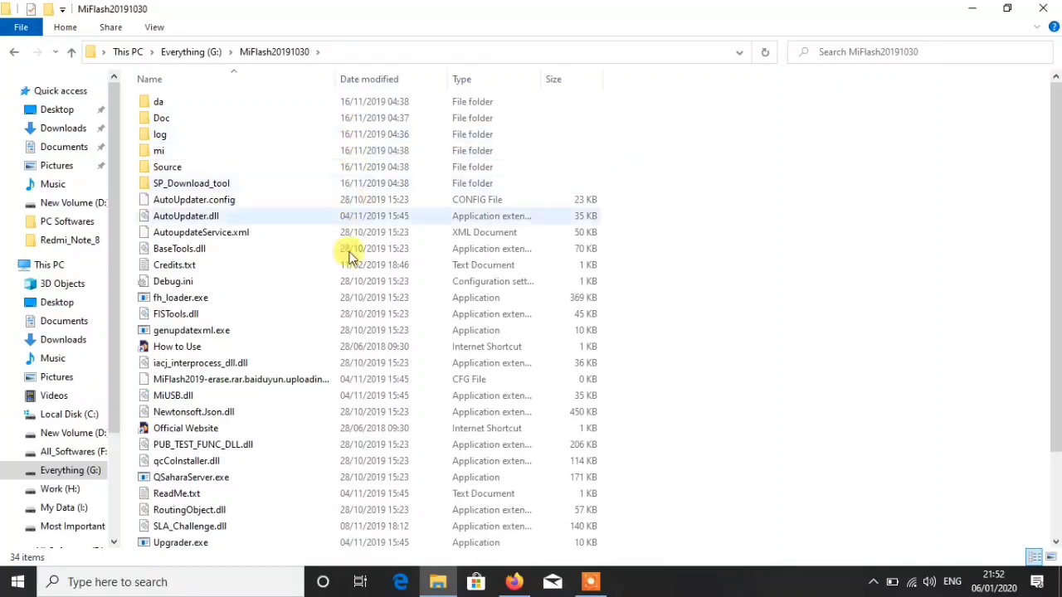
{"action": "scroll", "coordinate": [350, 325], "scroll_direction": "down", "scroll_amount": 2}
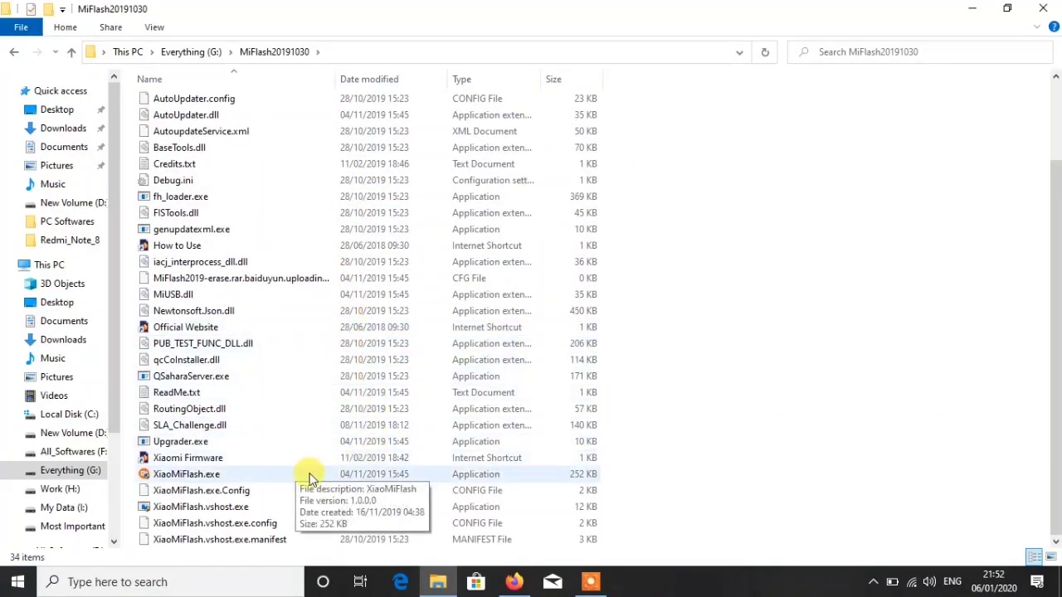
{"action": "left_click", "coordinate": [191, 54]}
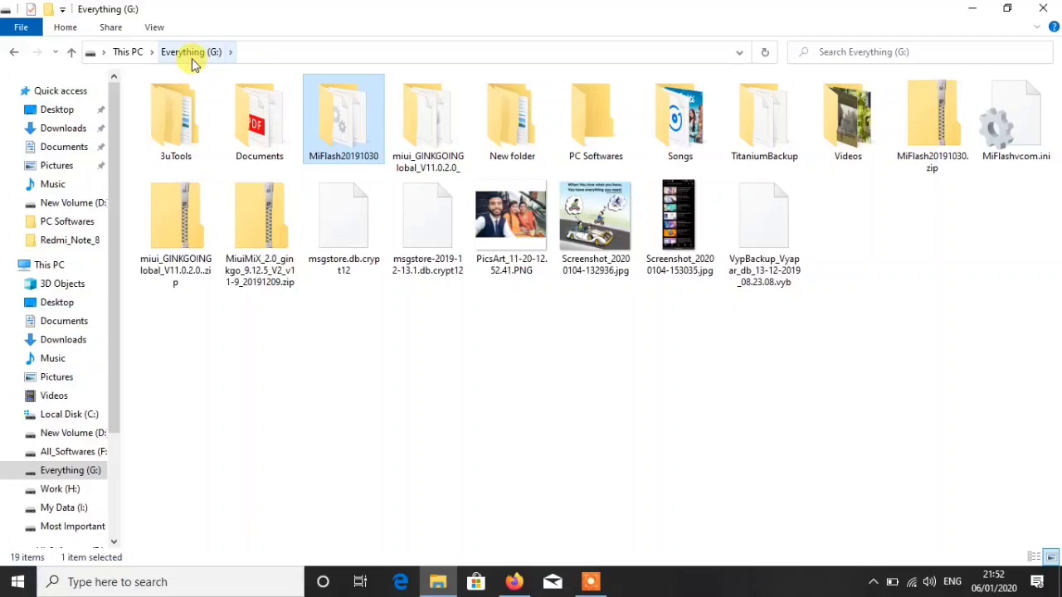
Open the miflash_unlock-en-3.5.1108.44 folder on the My Data (I:) drive
{"action": "left_click", "coordinate": [133, 55]}
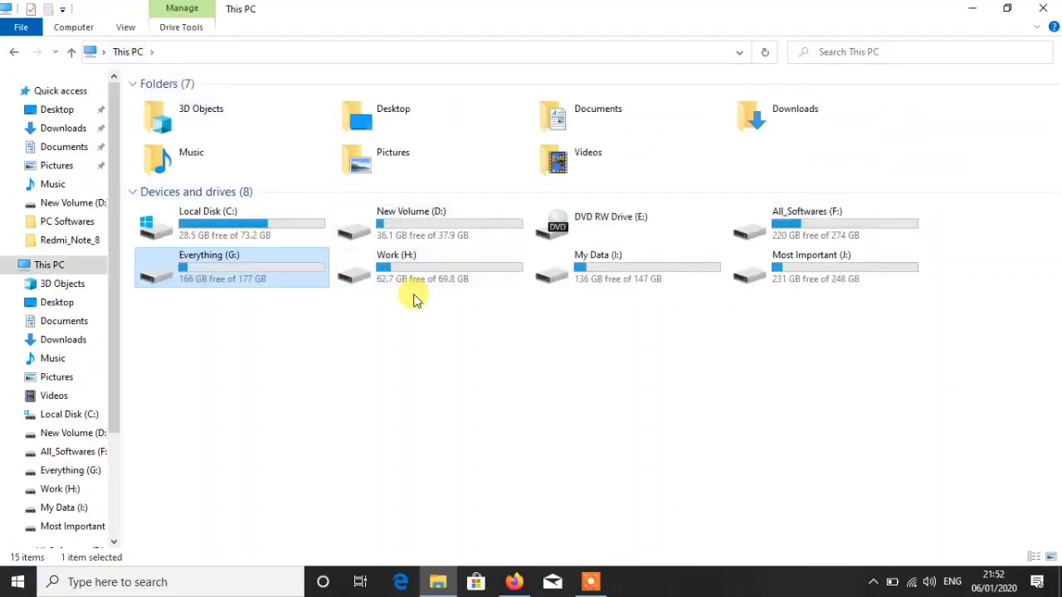
{"action": "left_click", "coordinate": [669, 267]}
{"action": "double_click", "coordinate": [669, 267]}
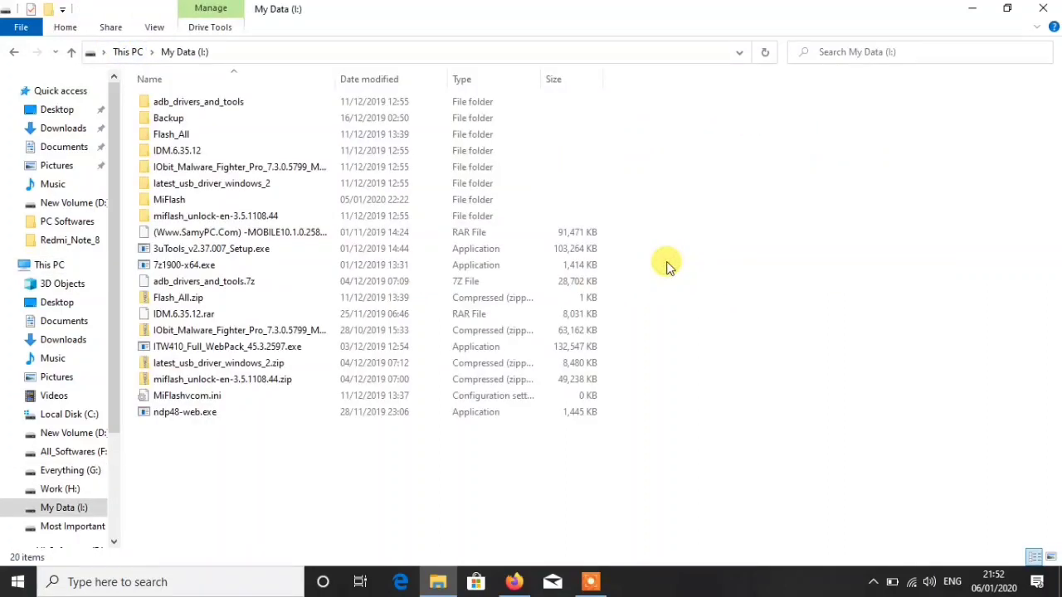
{"action": "double_click", "coordinate": [430, 219]}
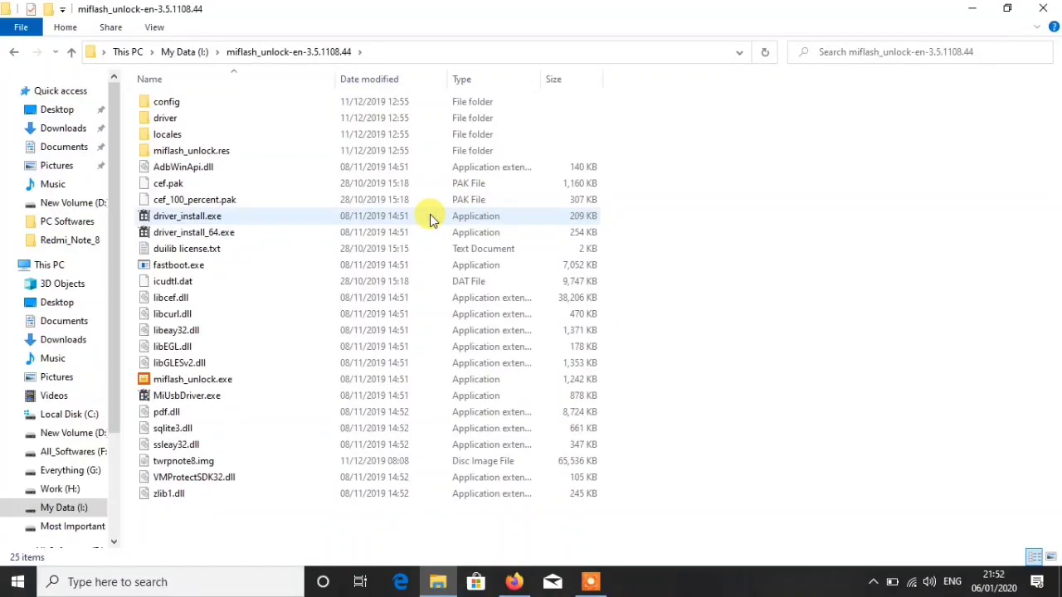
Launch miflash_unlock.exe, agree to the Mi Unlock disclaimer and dismiss the cookie notice on the sign-in page
{"action": "double_click", "coordinate": [446, 384]}
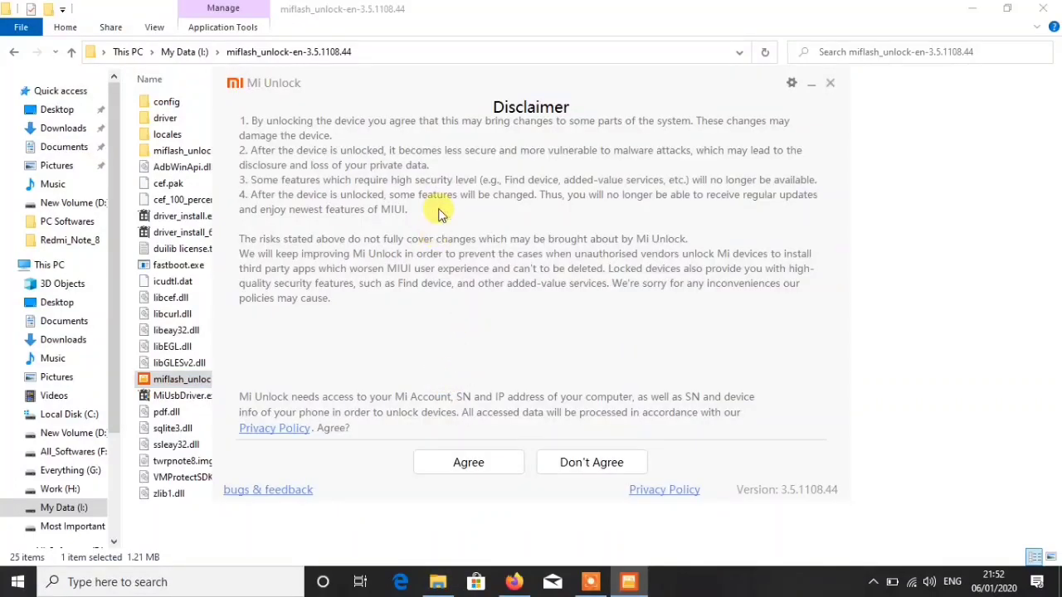
{"action": "left_click", "coordinate": [487, 462]}
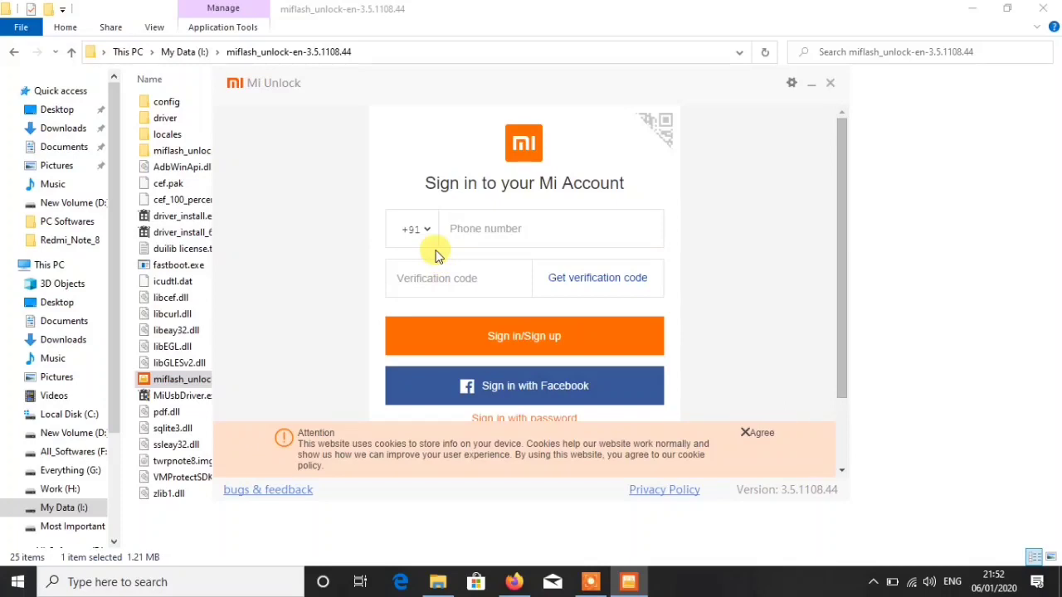
{"action": "left_click", "coordinate": [743, 439]}
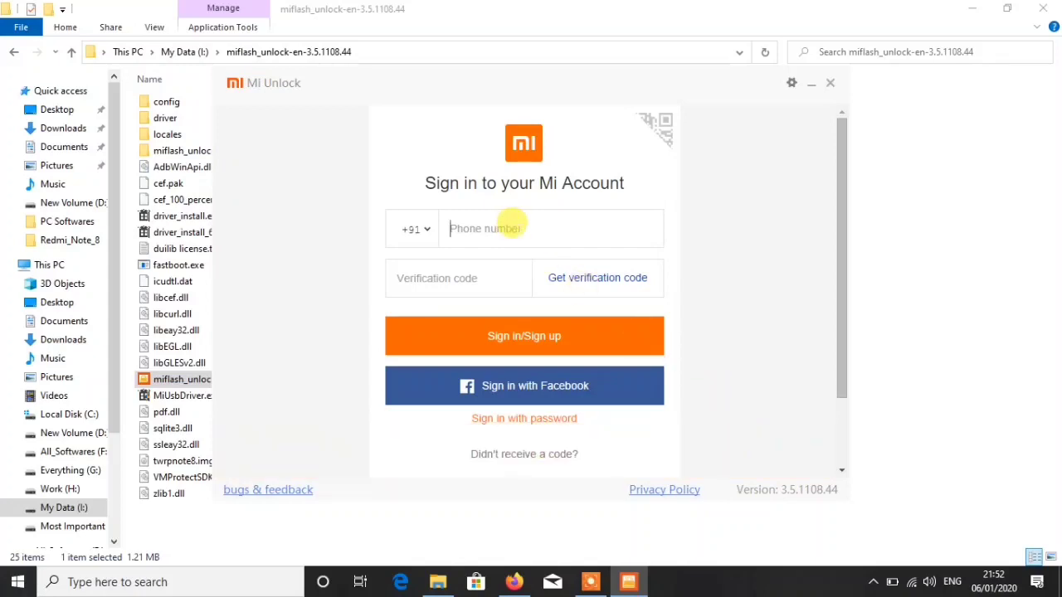
Enter the account's phone number in the Mi Account sign-in form
{"action": "left_click", "coordinate": [511, 223]}
{"action": "type", "text": "878"}
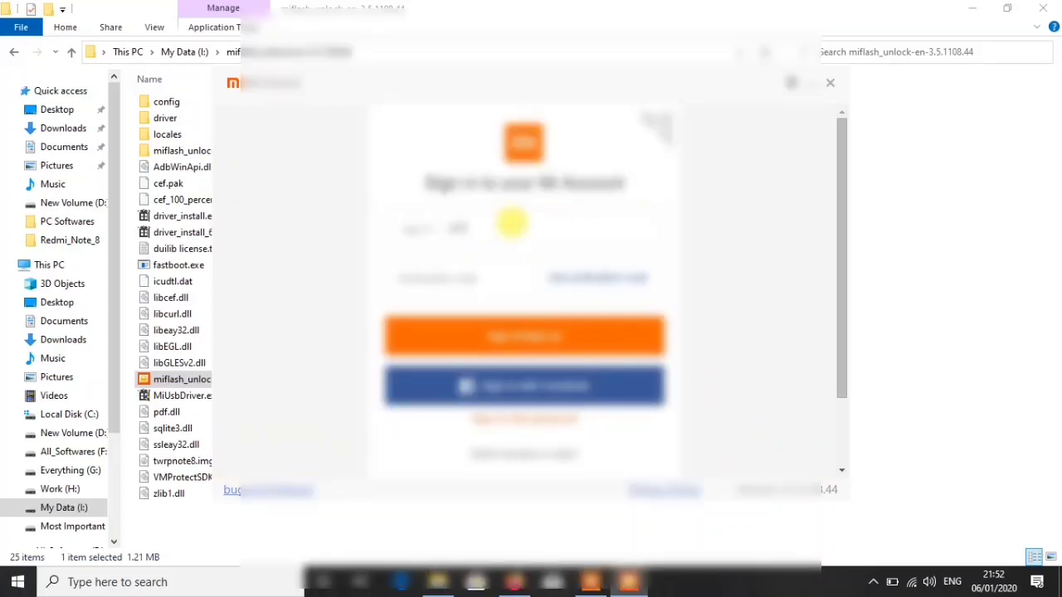
{"action": "type", "text": "12345"}
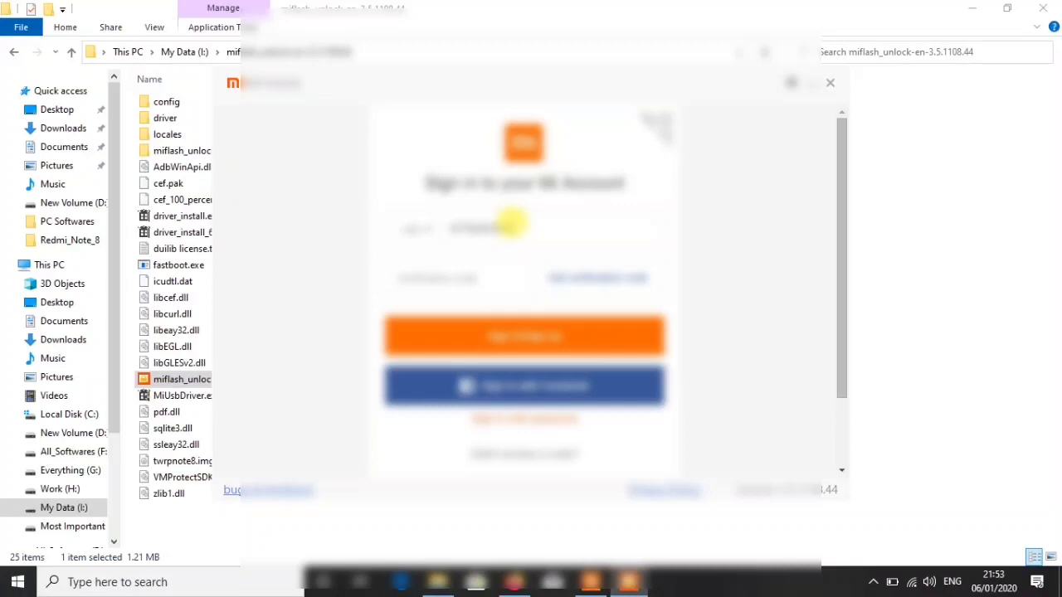